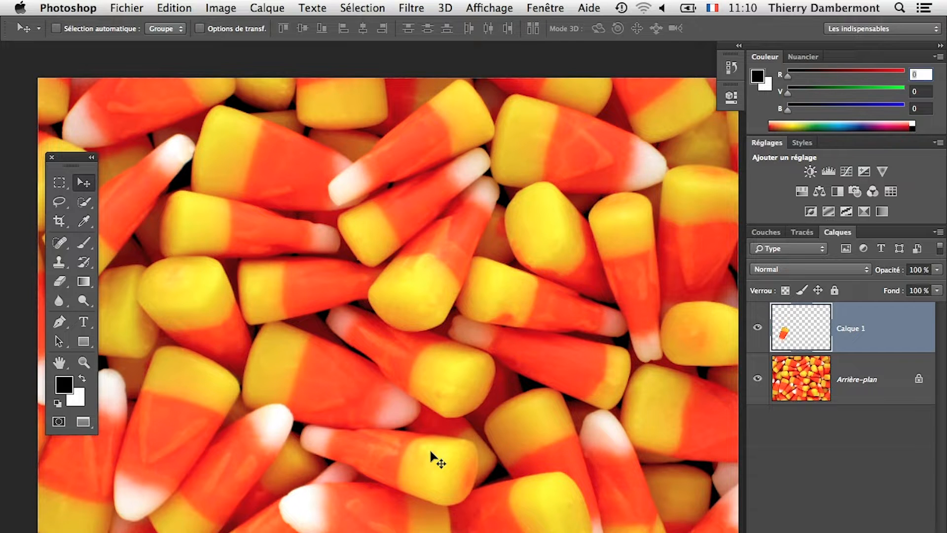
left_click_drag(417, 293, 497, 372)
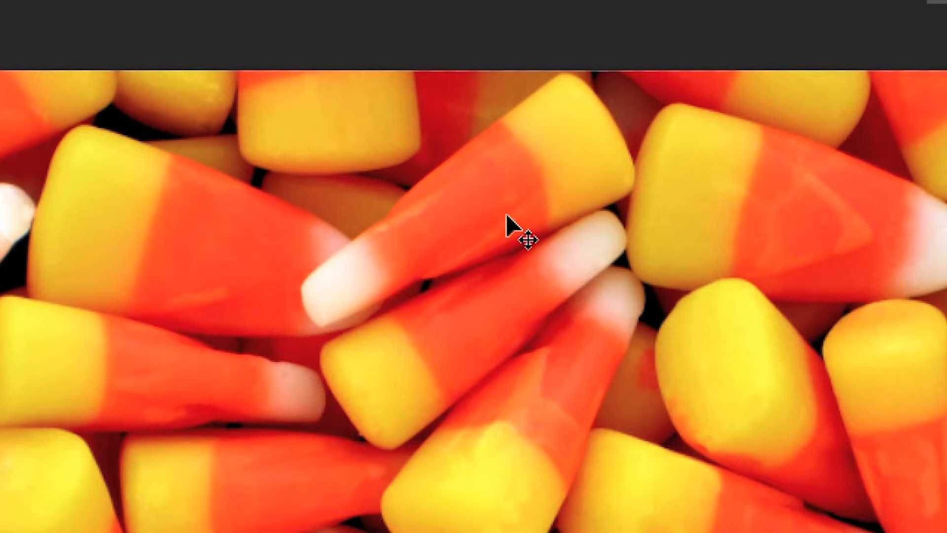
key("space")
left_click_drag(503, 227, 493, 262)
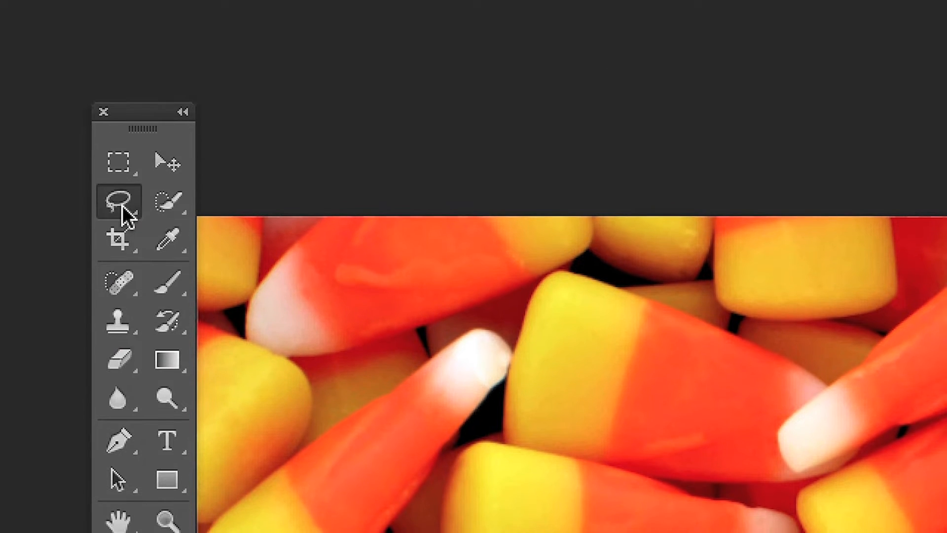
Step: Outline the diagonal candy with the white tip near the image's upper edge using a freehand Lasso selection
left_click(120, 202)
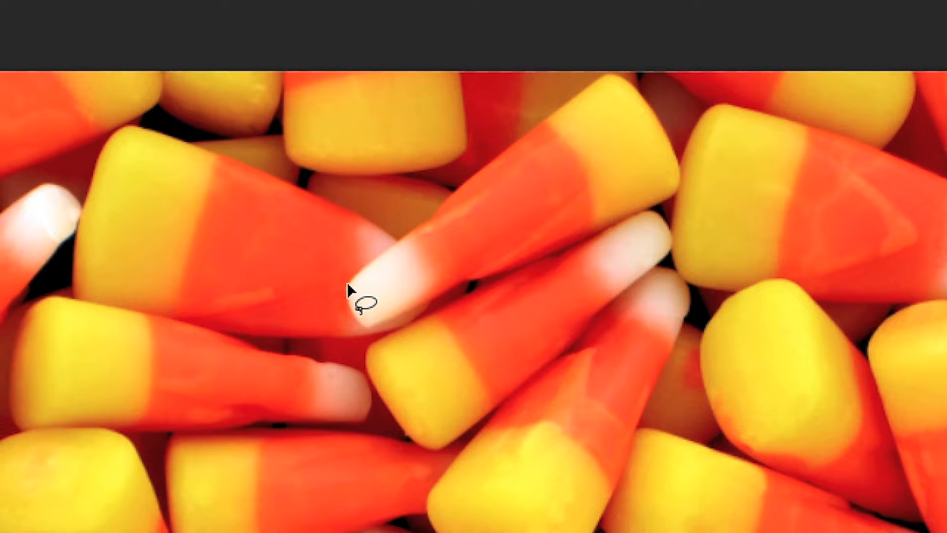
left_click_drag(349, 287, 457, 190)
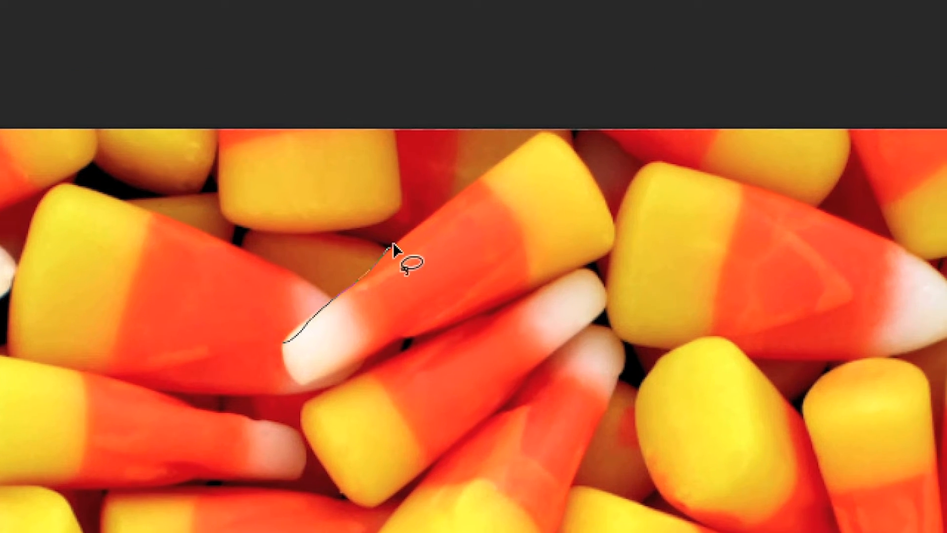
mouse_move(393, 250)
left_mouse_down()
mouse_move(511, 141)
mouse_move(547, 139)
mouse_move(571, 160)
left_mouse_up()
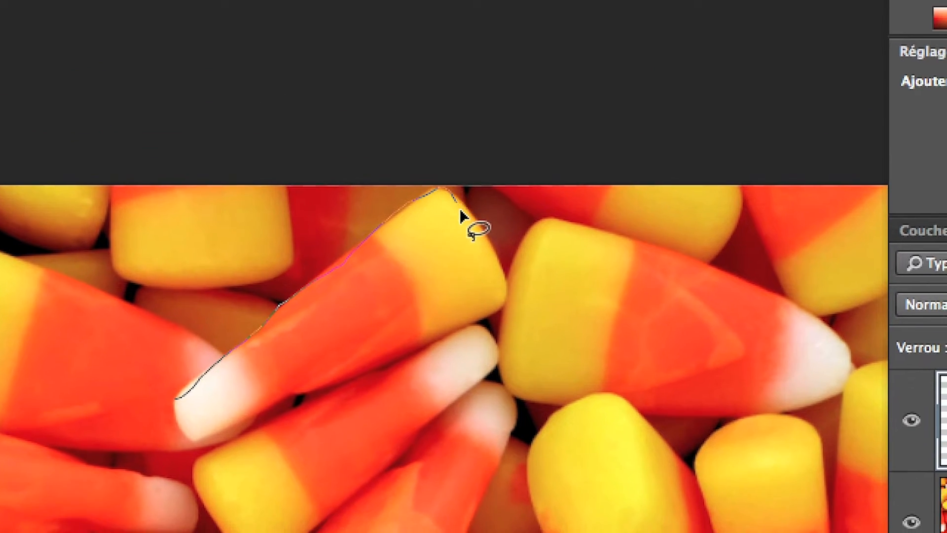
mouse_move(461, 212)
left_mouse_down()
mouse_move(500, 299)
mouse_move(485, 327)
left_mouse_up()
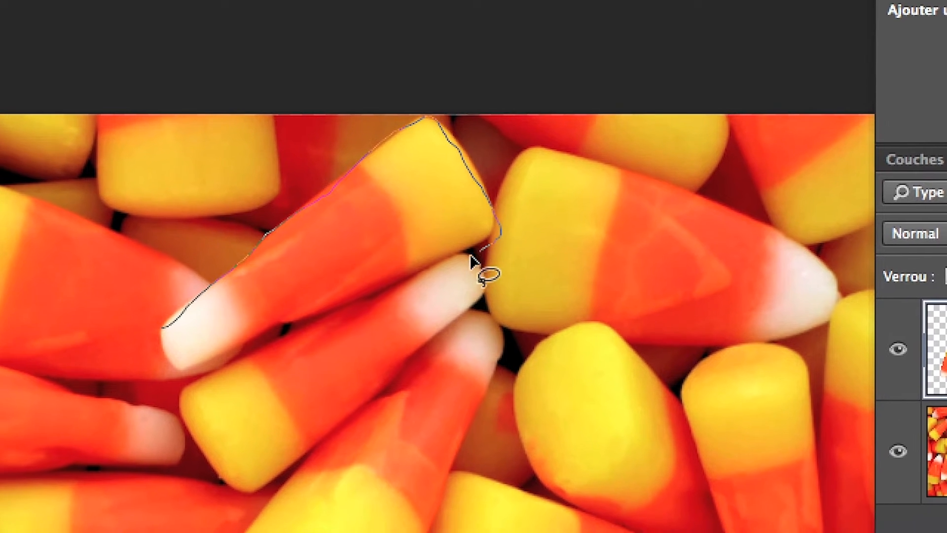
left_click_drag(471, 262, 276, 330)
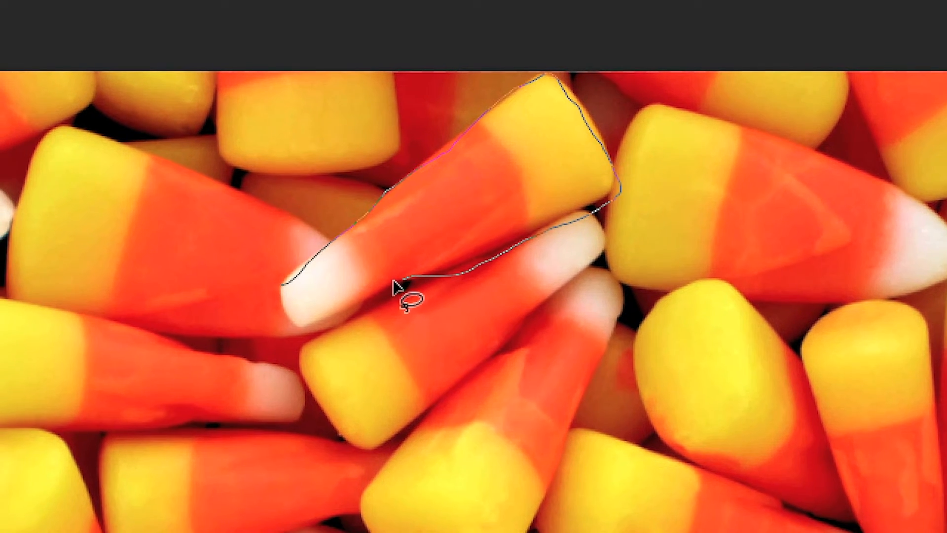
mouse_move(393, 282)
left_mouse_down()
mouse_move(327, 311)
mouse_move(278, 315)
left_mouse_up()
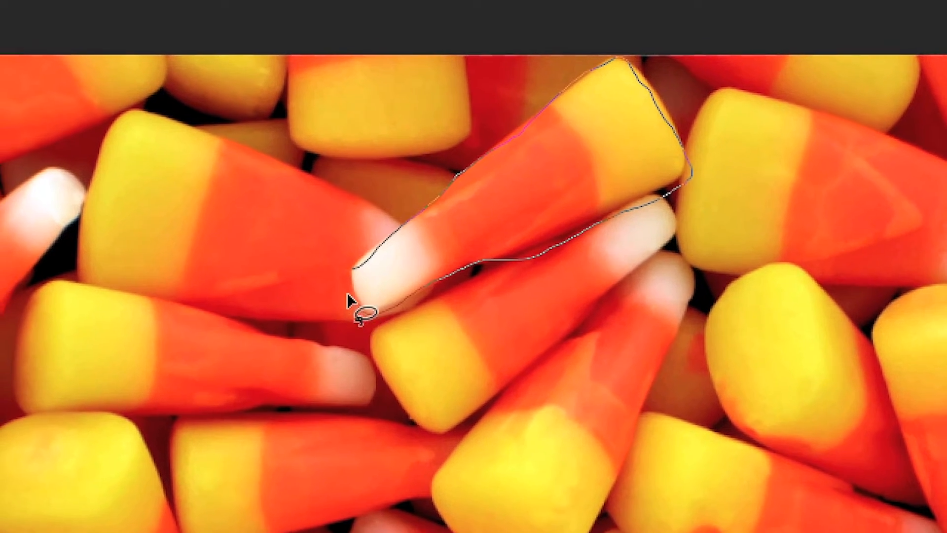
mouse_move(348, 300)
left_mouse_down()
mouse_move(345, 283)
mouse_move(345, 296)
left_mouse_up()
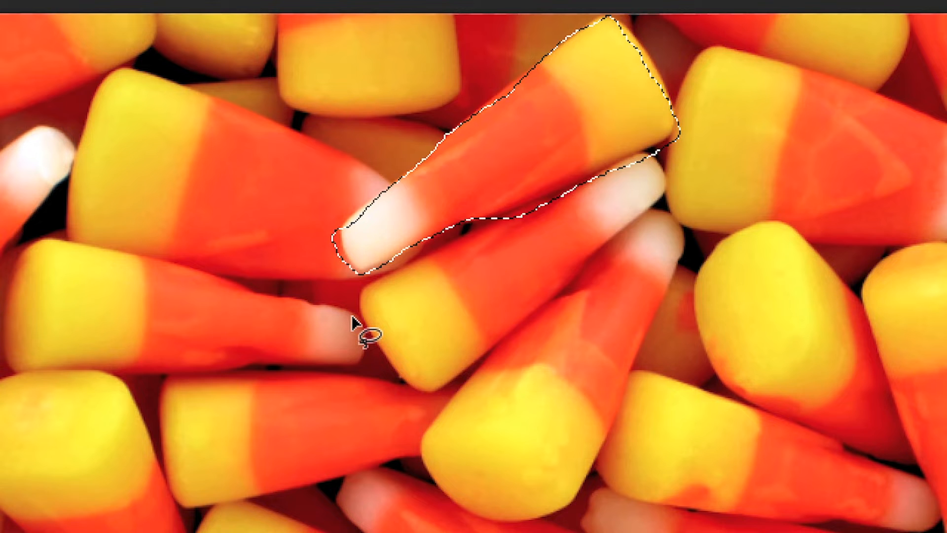
key("shift")
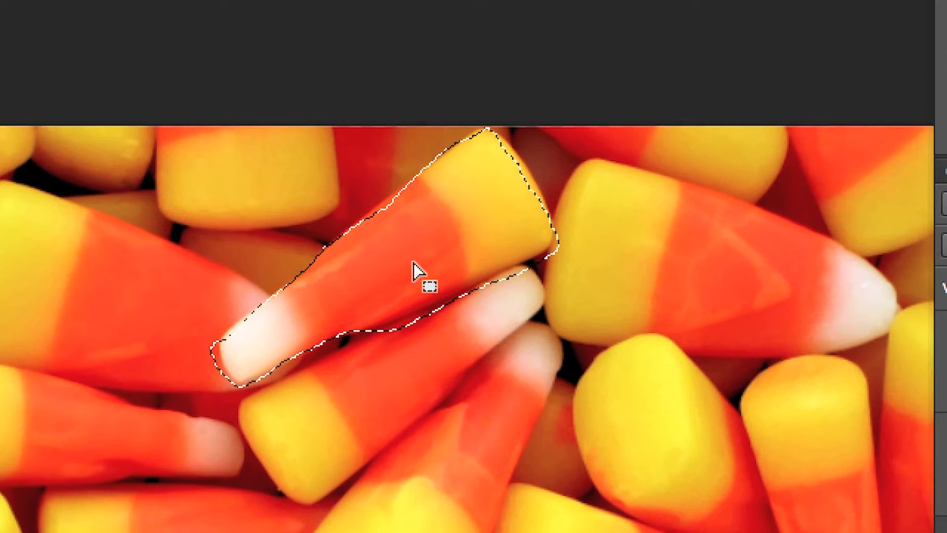
key("shift")
key("alt")
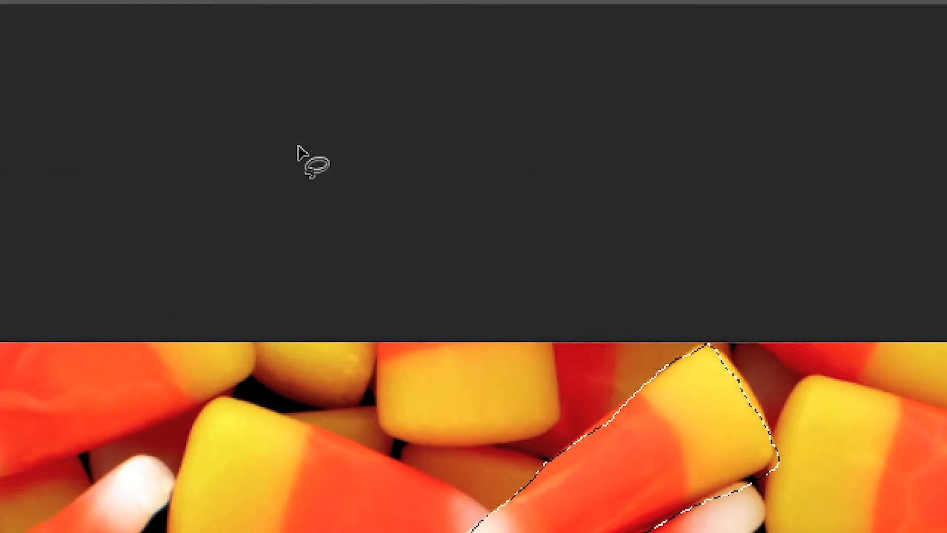
Step: Reposition the floating tool palette over the picture and turn on Quick Mask mode for the candy selection
left_click_drag(114, 179, 235, 134)
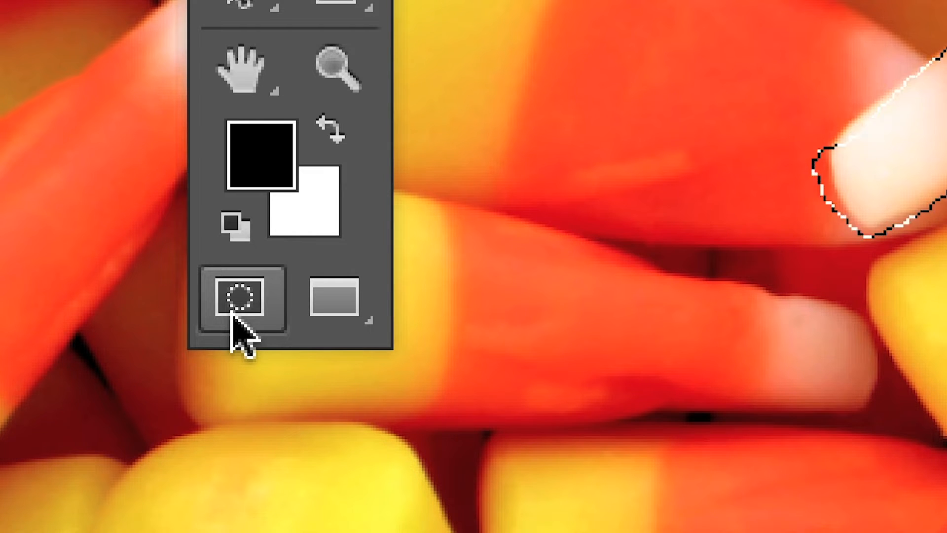
left_click(238, 335)
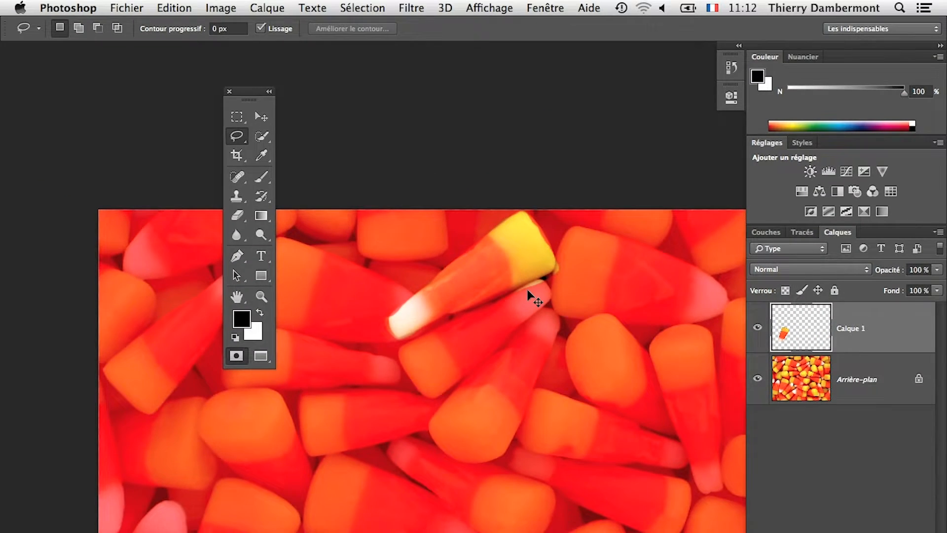
key("super+Tab")
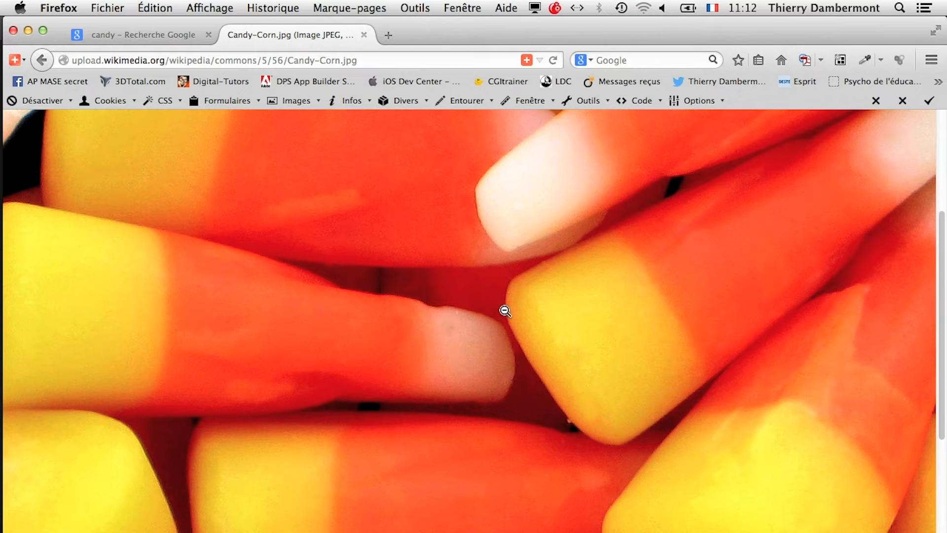
key("super+Tab")
key("super+Tab")
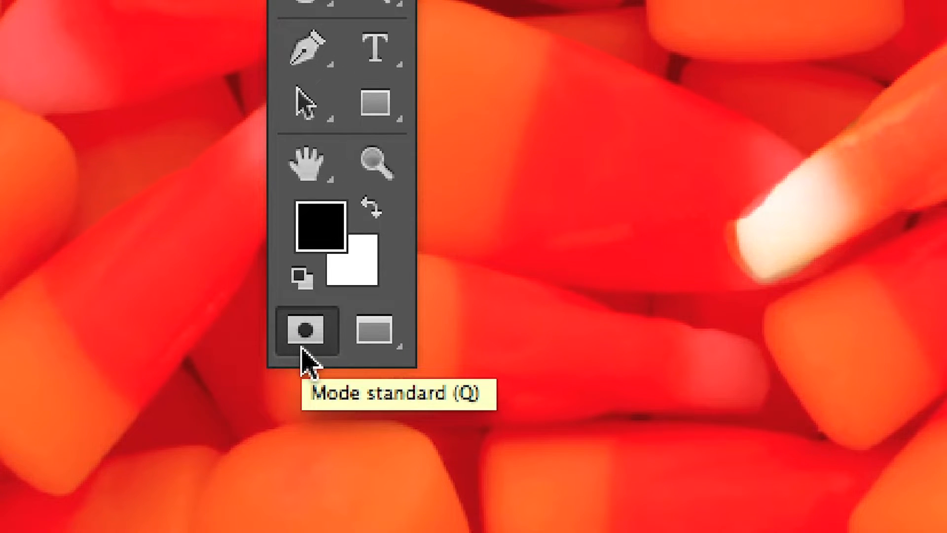
Step: Open the Quick Mask options and bring up the colour picker for the mask colour
double_click(303, 346)
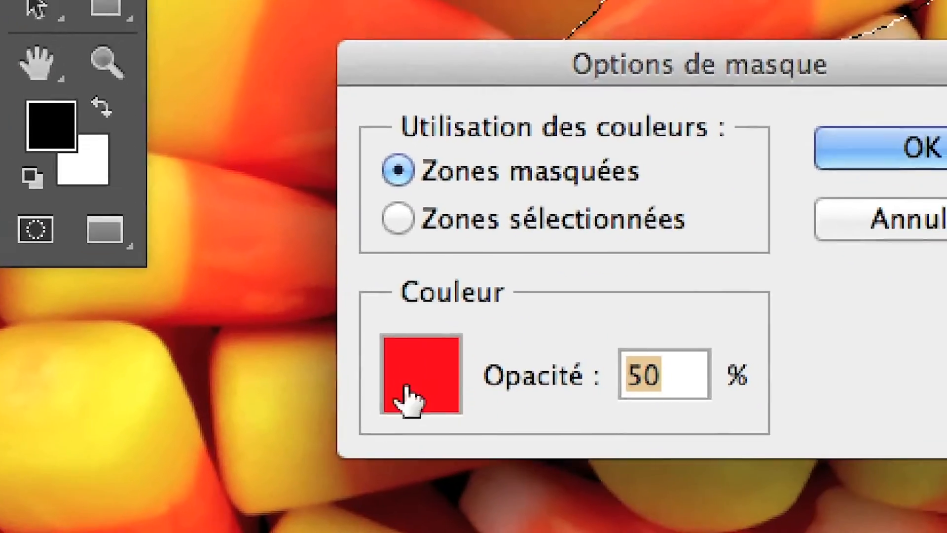
left_click(413, 394)
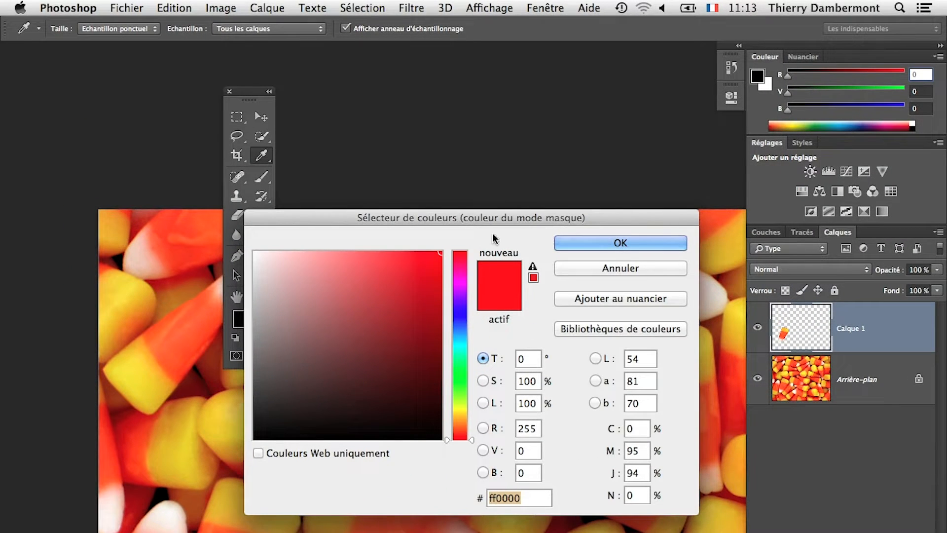
left_click_drag(504, 227, 608, 170)
key("alt")
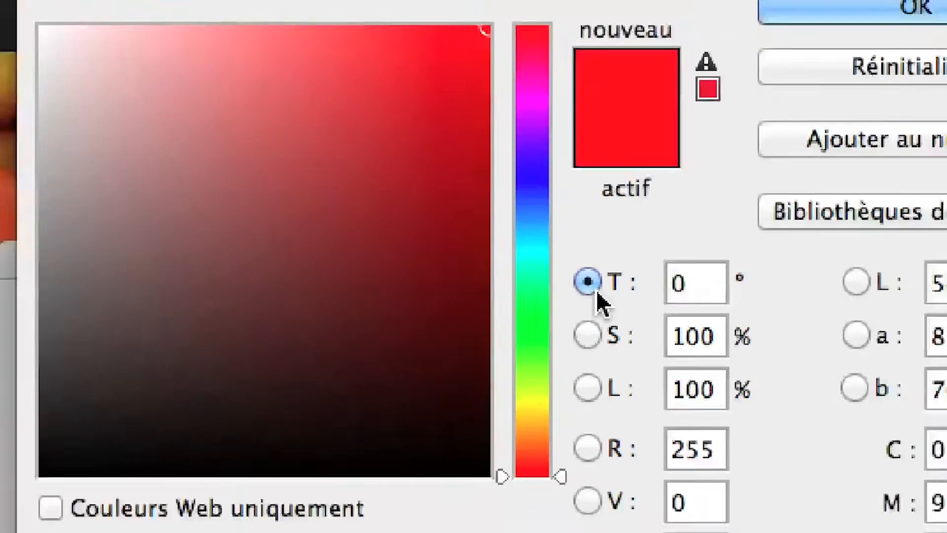
key("super+Tab")
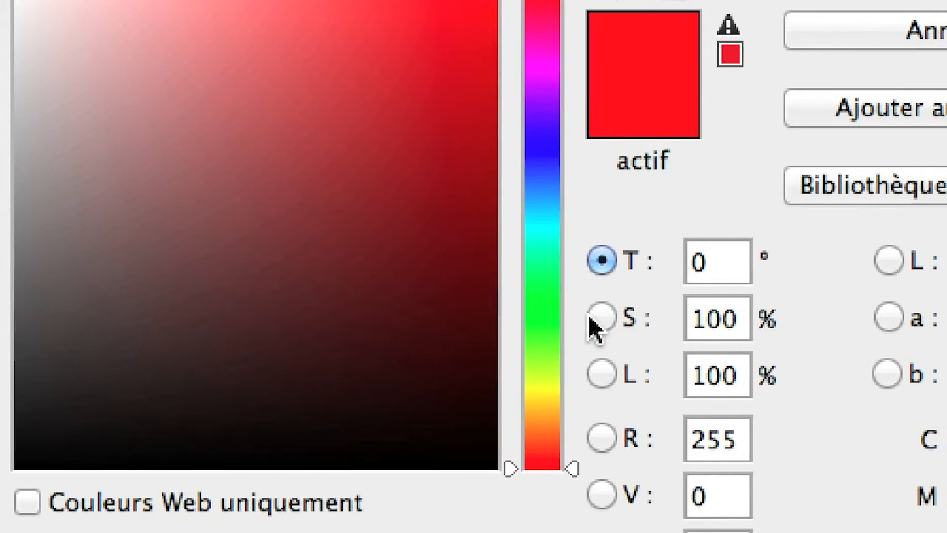
Step: Switch the colour picker through its saturation (S) and brightness (L) modes and back to hue (T)
left_click(596, 320)
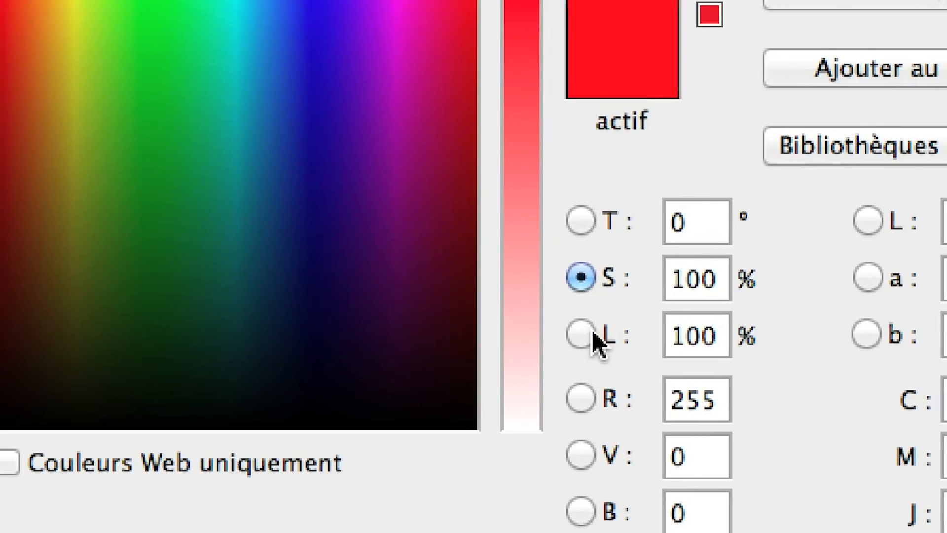
left_click(594, 335)
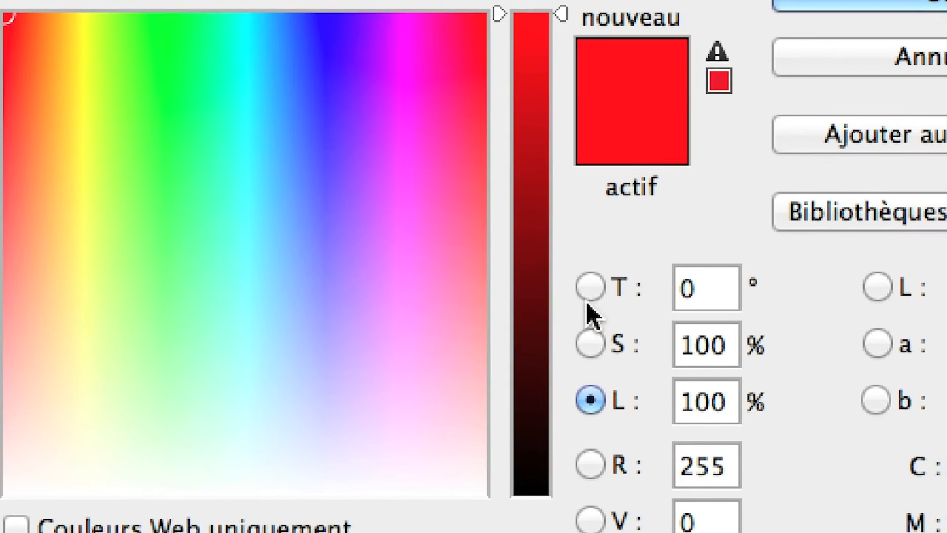
left_click(760, 306)
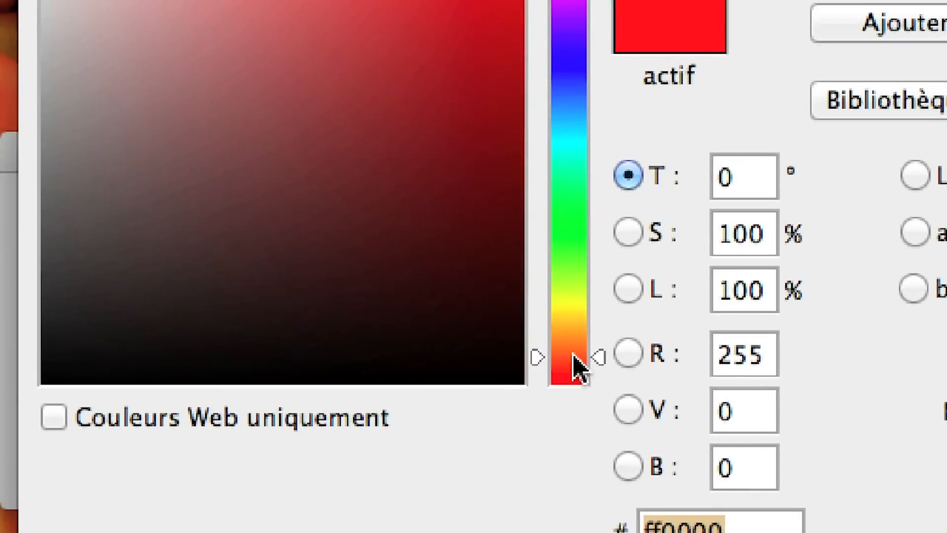
Step: Try different hues for the mask colour, including blue at 215° and pink at 322°
left_click_drag(580, 532, 572, 157)
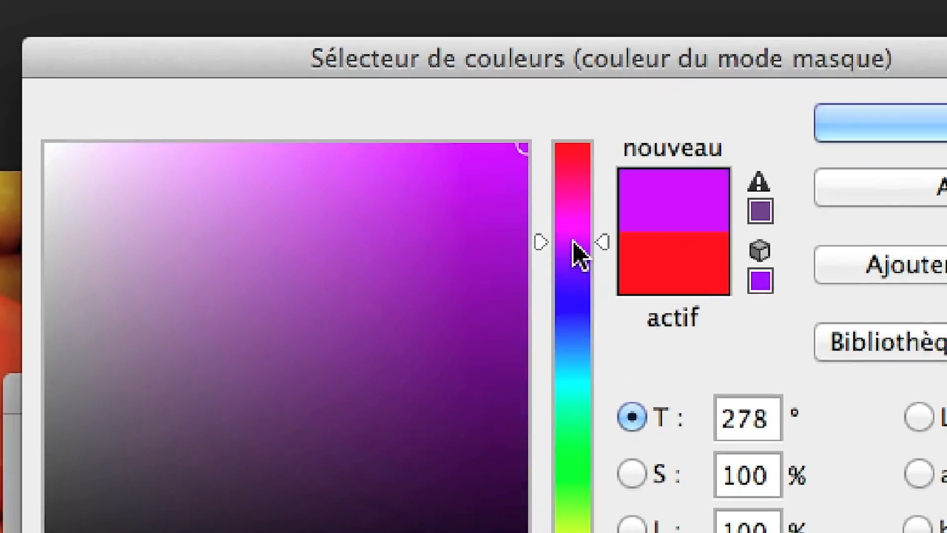
left_click_drag(577, 254, 572, 347)
double_click(728, 417)
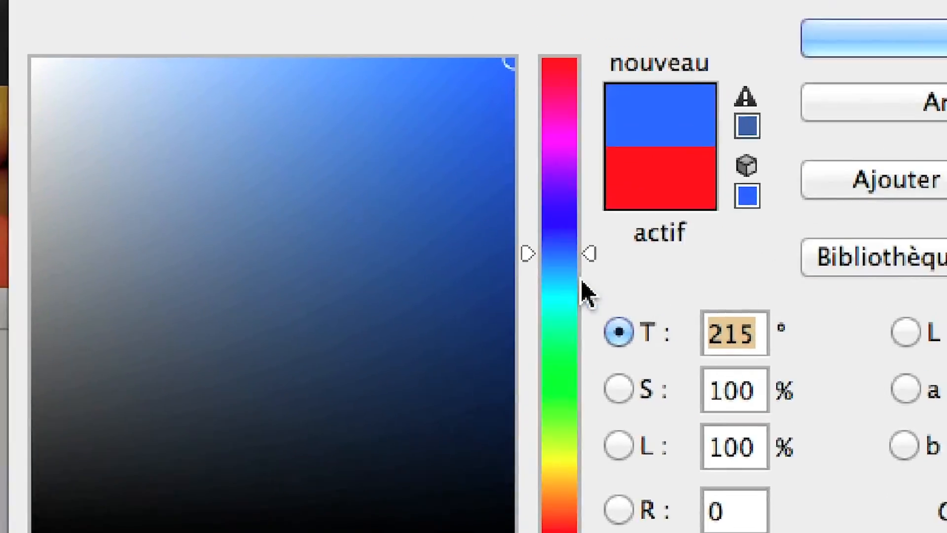
left_click_drag(584, 294, 561, 524)
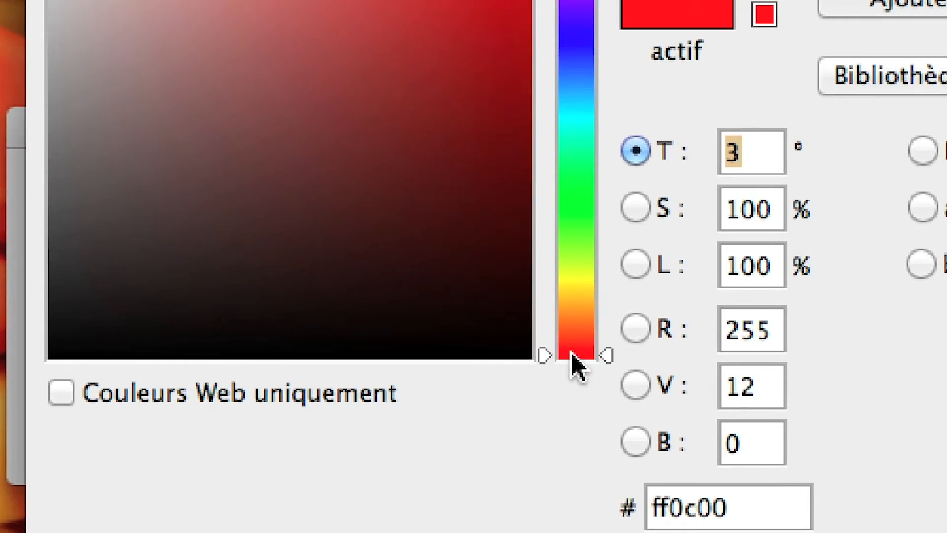
left_click_drag(572, 356, 591, 0)
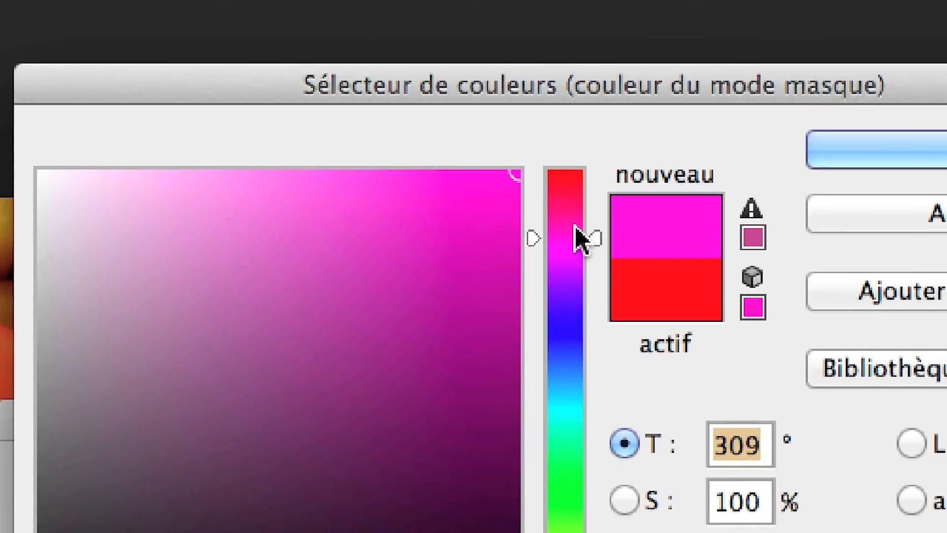
left_click_drag(580, 240, 583, 221)
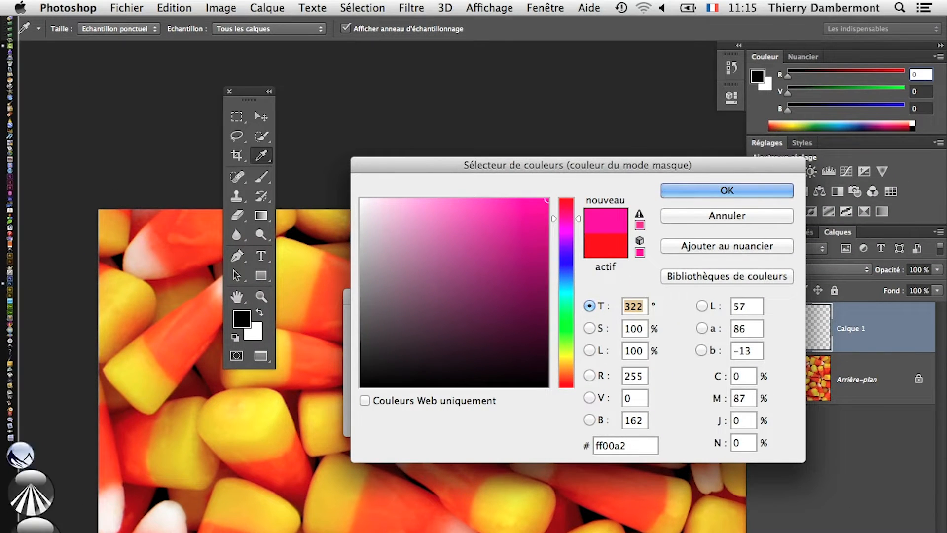
Step: Switch to Firefox, search for "roue chromatique" in a new window and browse the colour wheel images
left_click(18, 529)
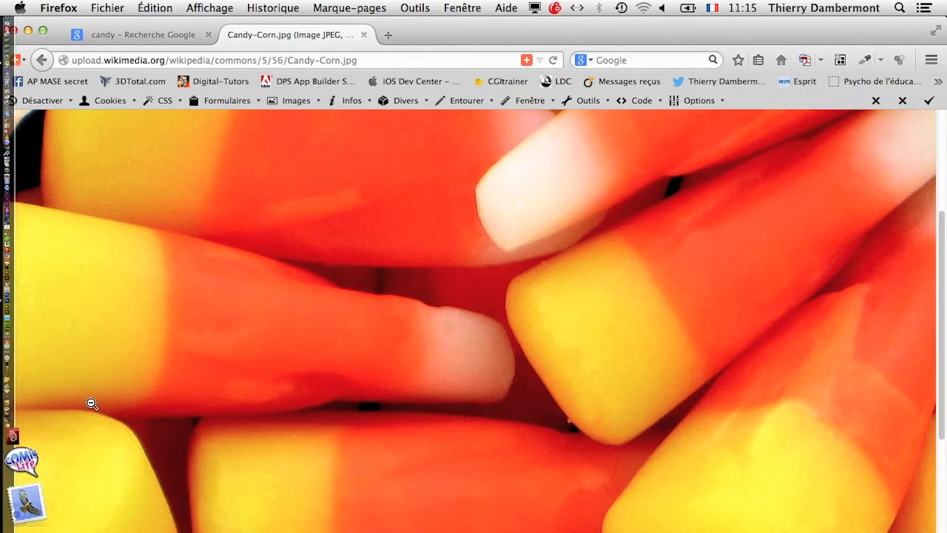
left_click(106, 8)
left_click(148, 36)
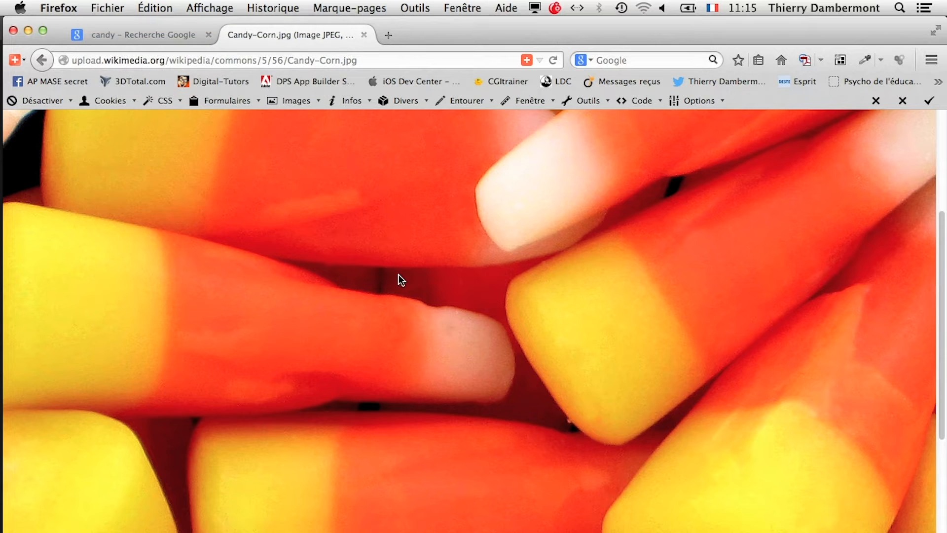
type("roue chromatique")
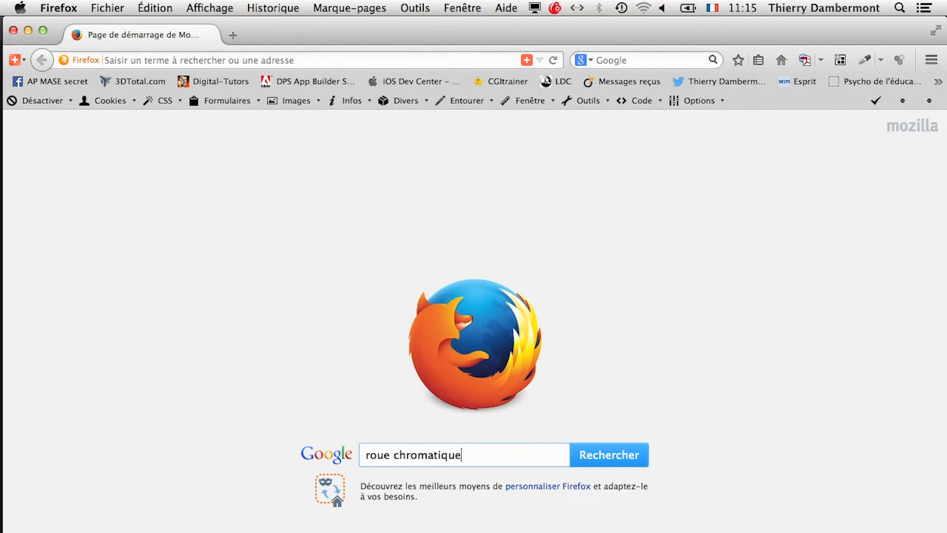
key("Return")
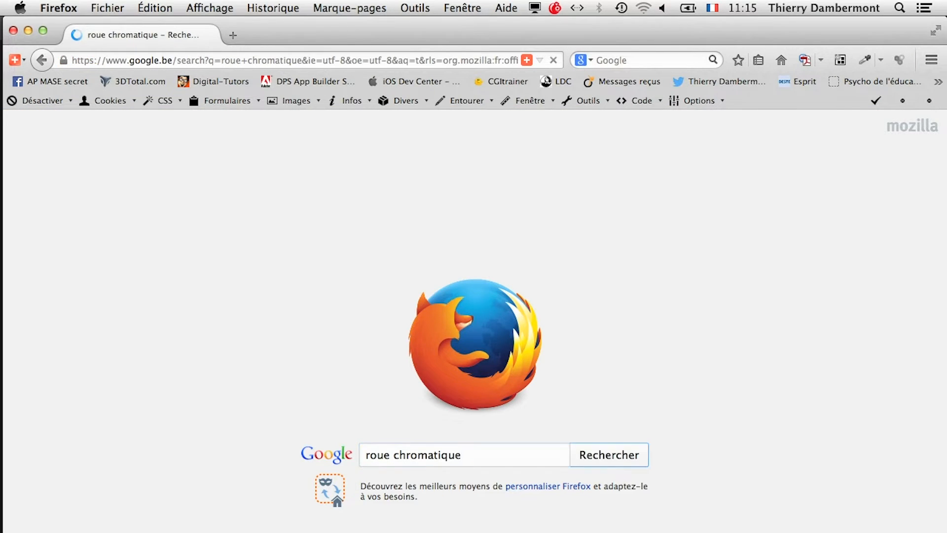
left_click(162, 178)
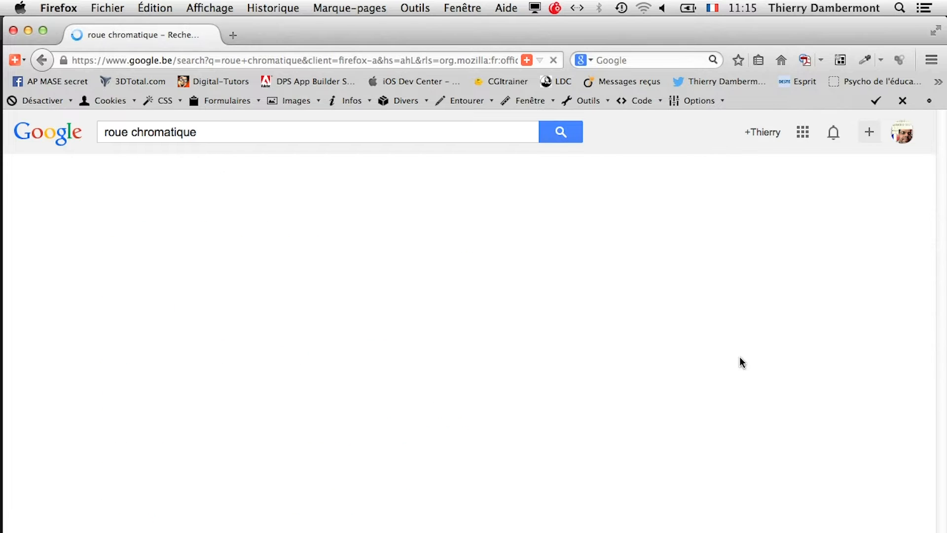
scroll(422, 459, "down", 1)
scroll(423, 464, "down", 3)
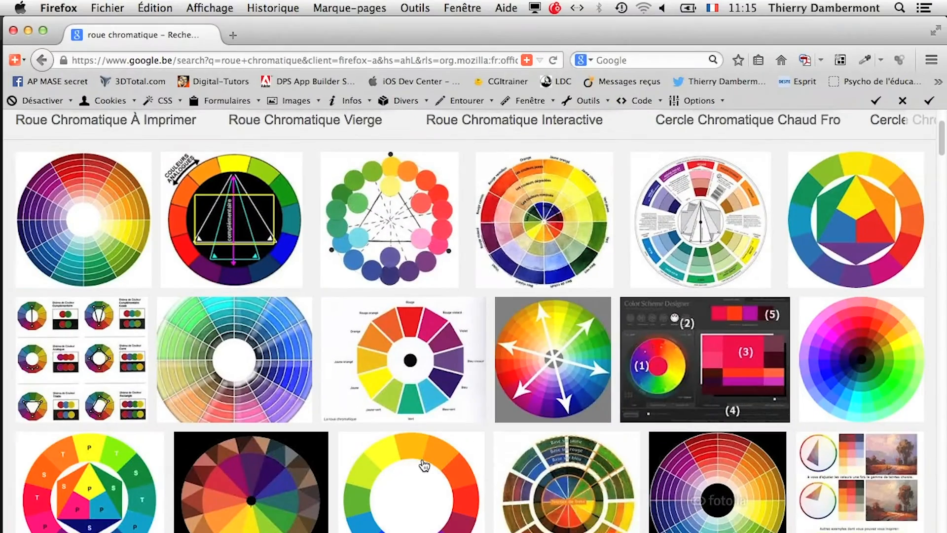
Step: Switch back to Photoshop and set the mask colour to a bright green with hue 123° and saturation 100%
key("super+Tab")
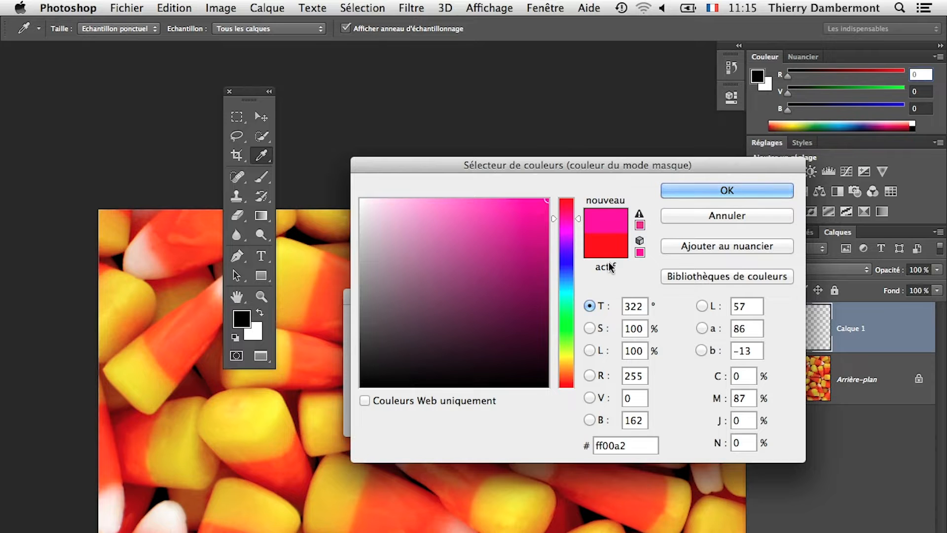
key("alt")
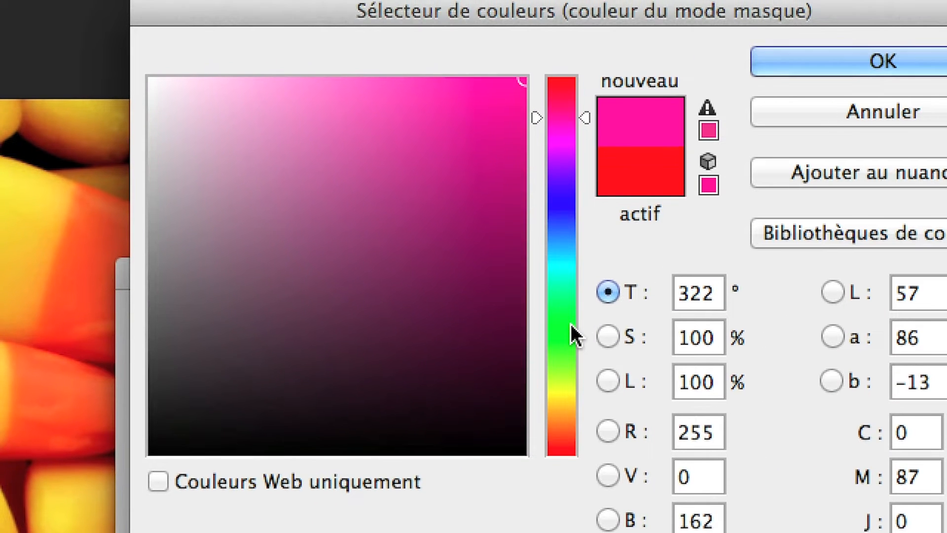
left_click(570, 326)
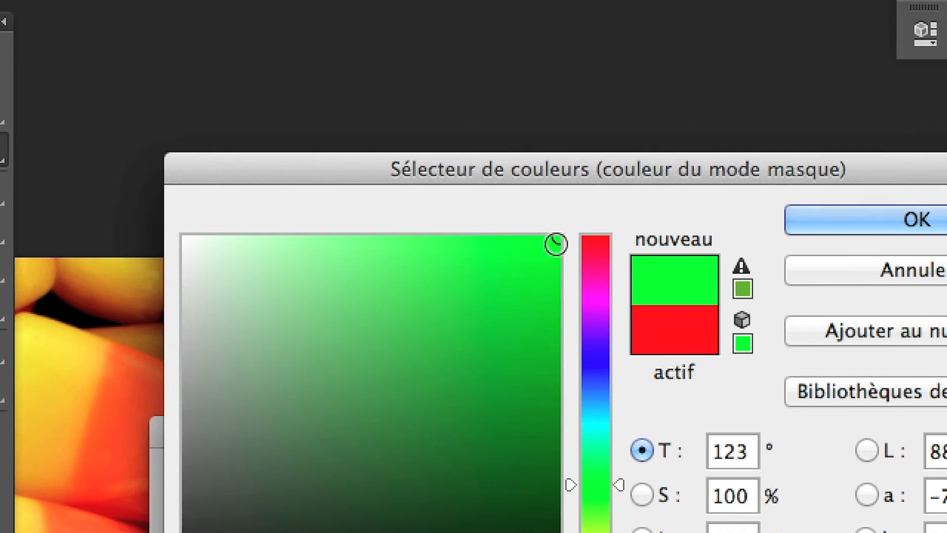
left_click_drag(542, 118, 482, 168)
left_click_drag(532, 261, 374, 445)
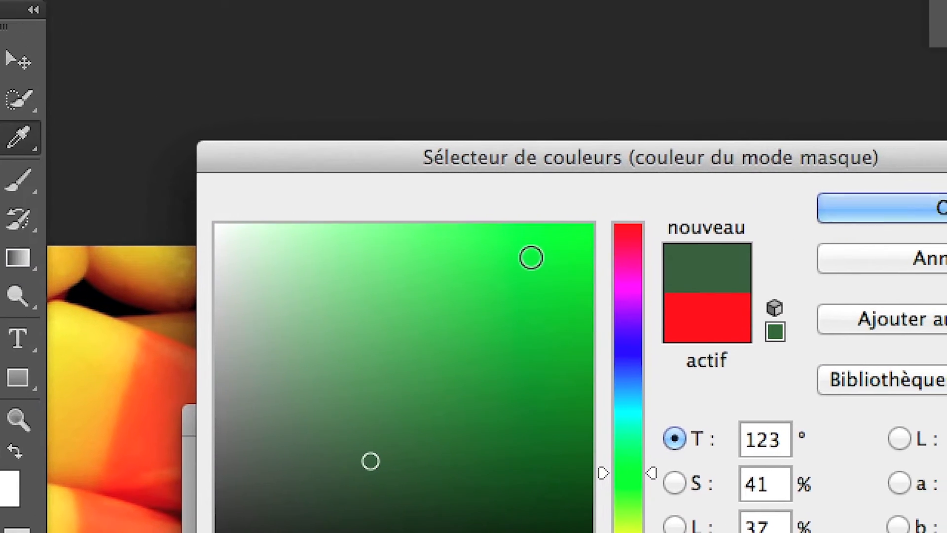
left_click(695, 124)
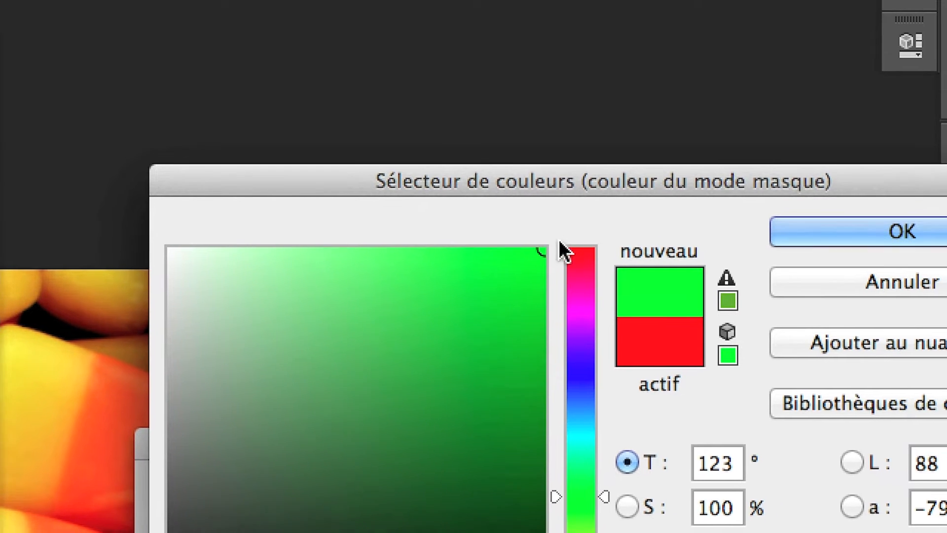
Step: Tone the green mask colour down to 87% saturation and 87% brightness, and accept the mask options at 50% opacity
left_click_drag(547, 247, 490, 298)
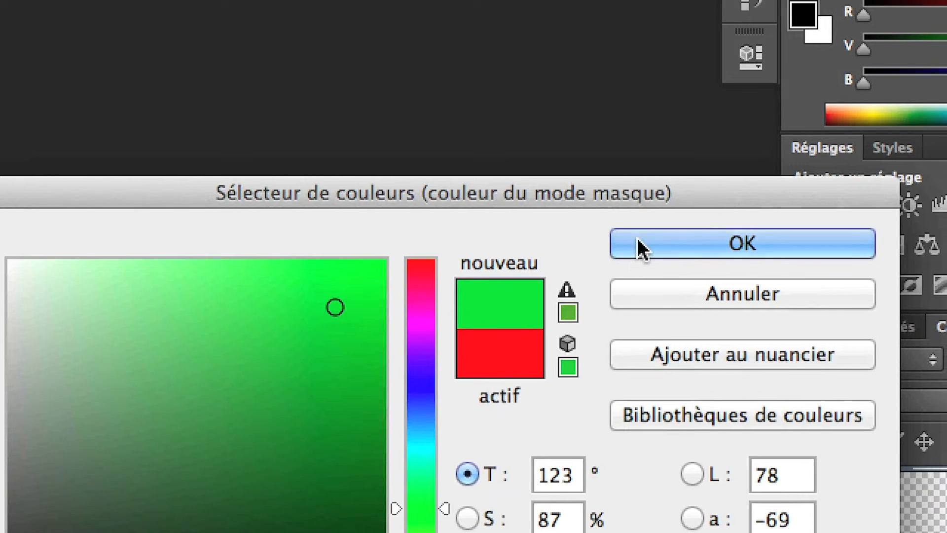
left_click(637, 238)
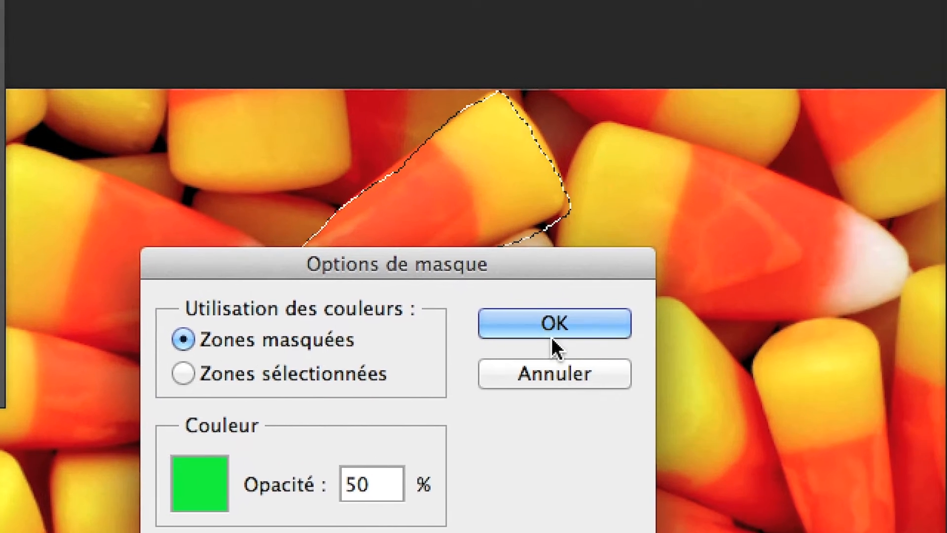
left_click(927, 297)
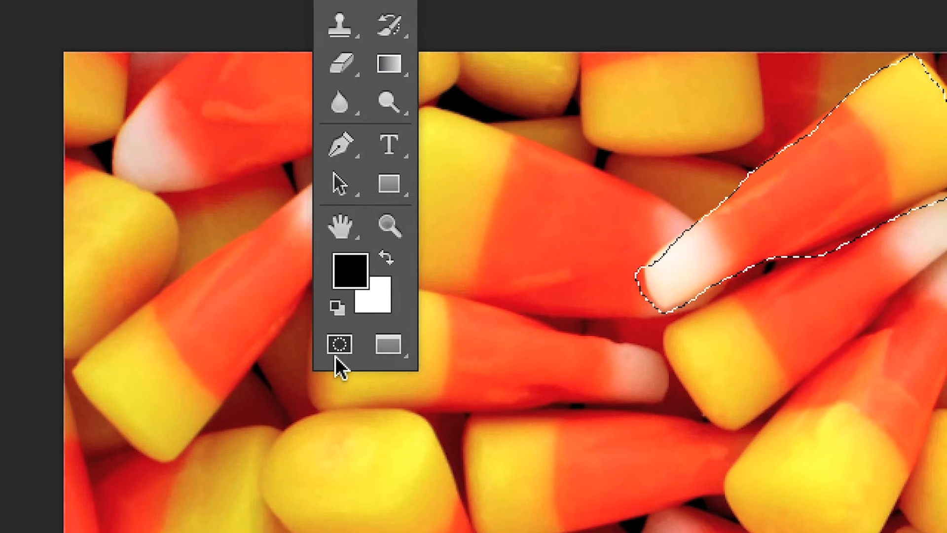
Step: Enter Quick Mask mode on the candy selection and activate the Brush tool for retouching the mask
left_click(337, 351)
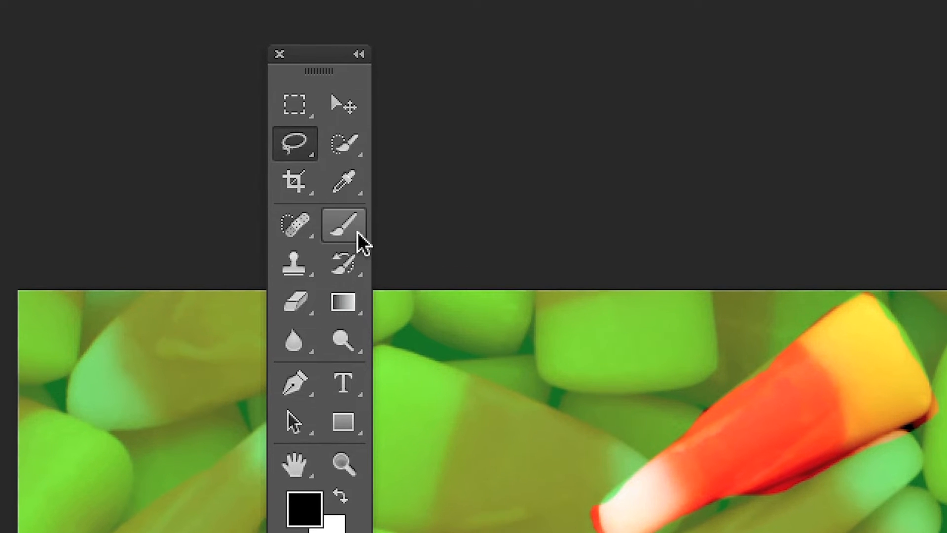
left_click(357, 232)
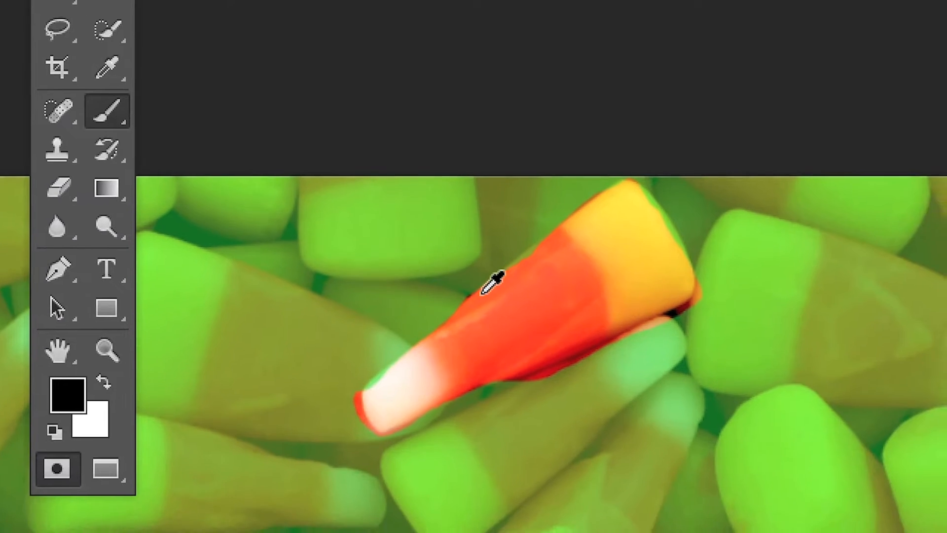
scroll(482, 295, "up", 5)
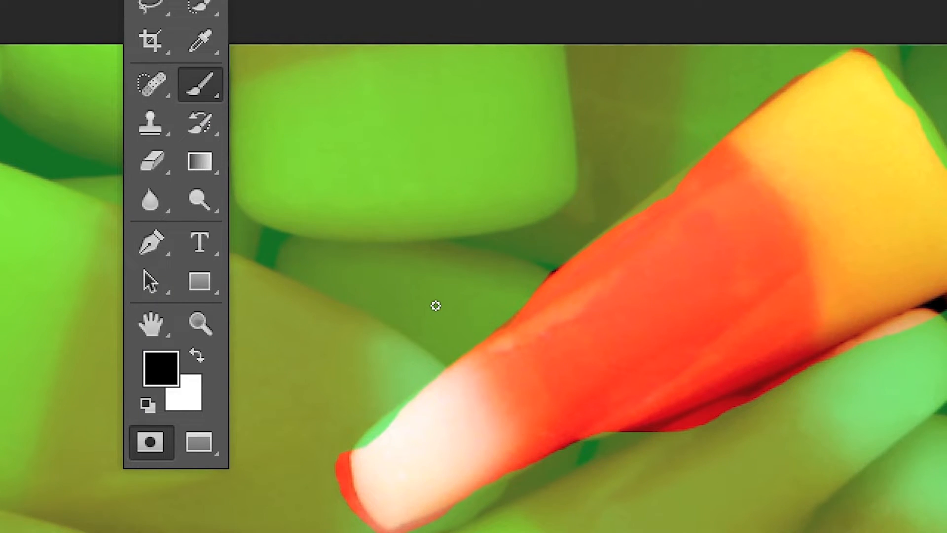
Step: Adjust the diameter of the soft brush interactively on the canvas to suit the candy's edges
mouse_move(435, 306)
left_mouse_down("ctrl+alt")
mouse_move(468, 307)
mouse_move(466, 321)
mouse_move(445, 321)
mouse_move(464, 326)
left_mouse_up("ctrl+alt")
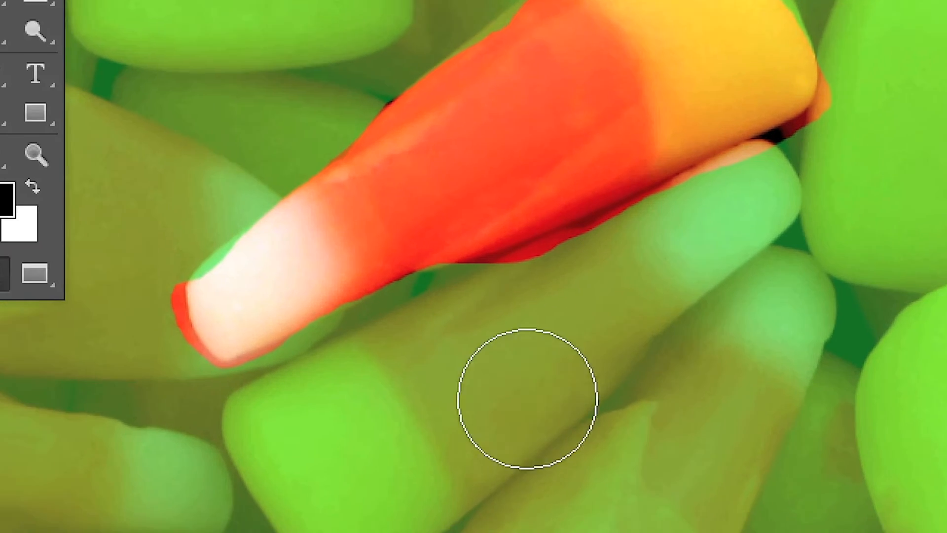
left_click_drag(412, 520, 411, 522, "ctrl+alt")
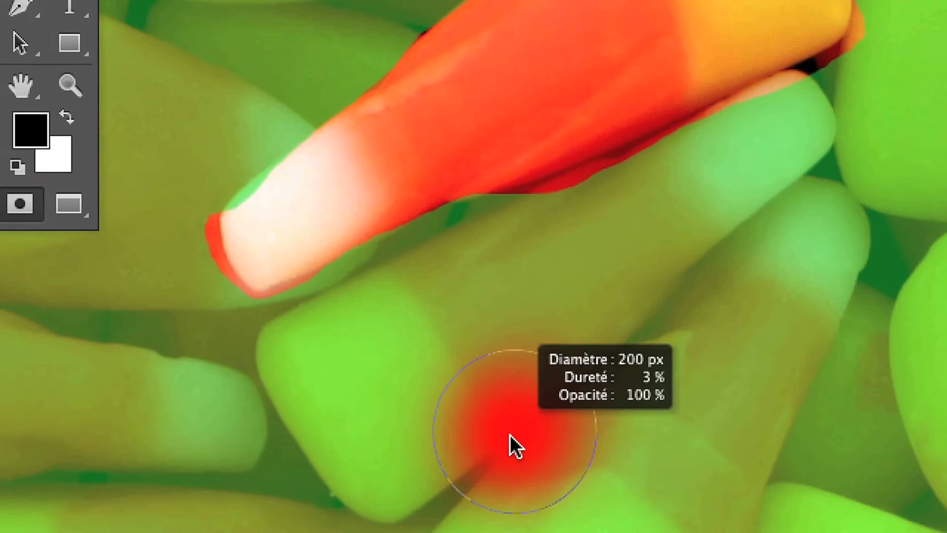
left_click_drag(510, 434, 503, 438, "ctrl+alt")
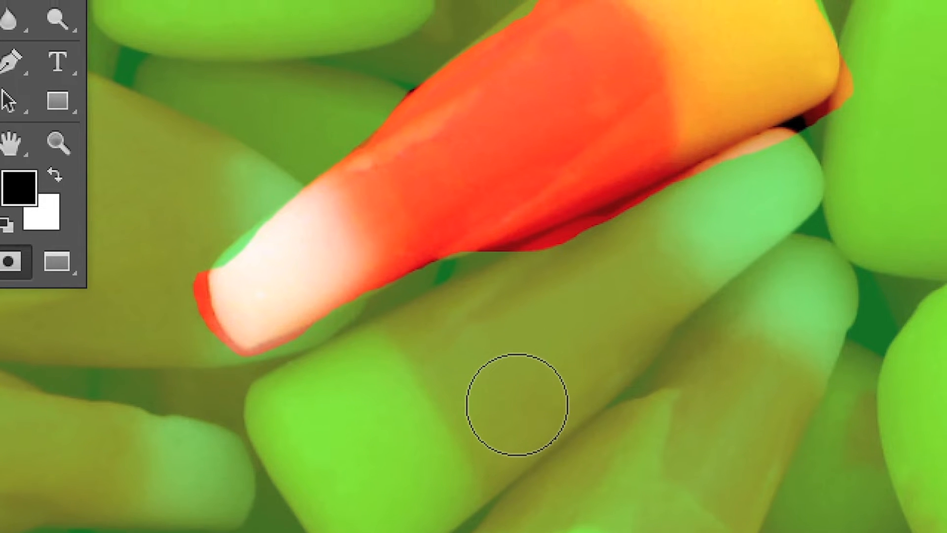
key("Caps_Lock")
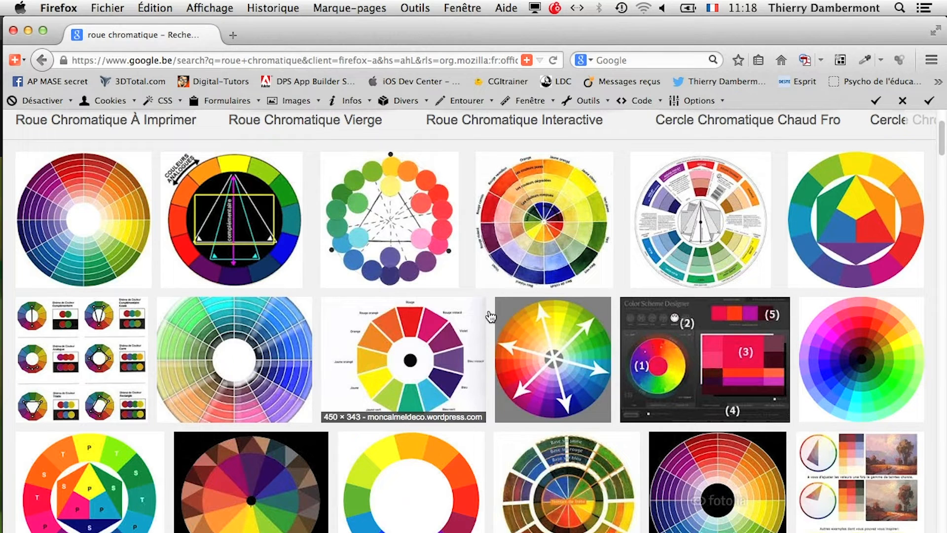
Step: Switch to Firefox
key("super+Tab")
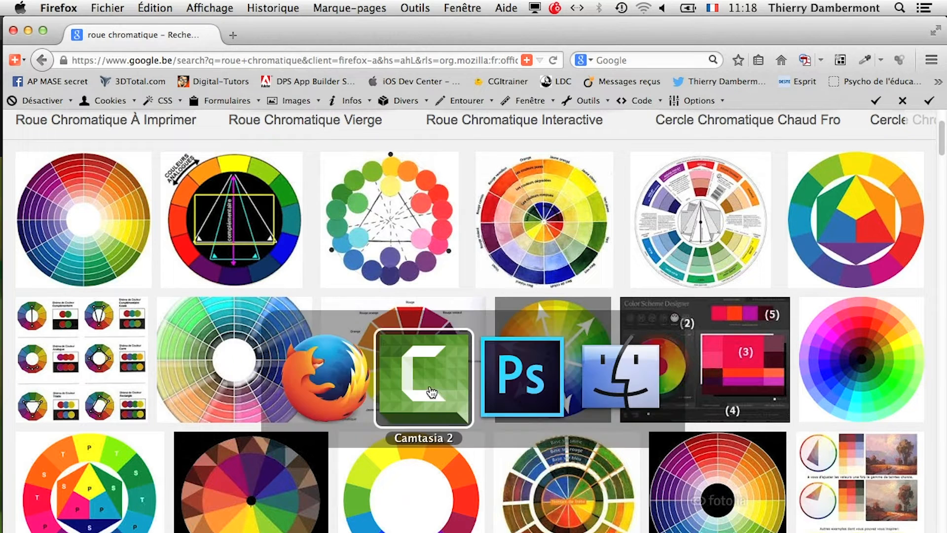
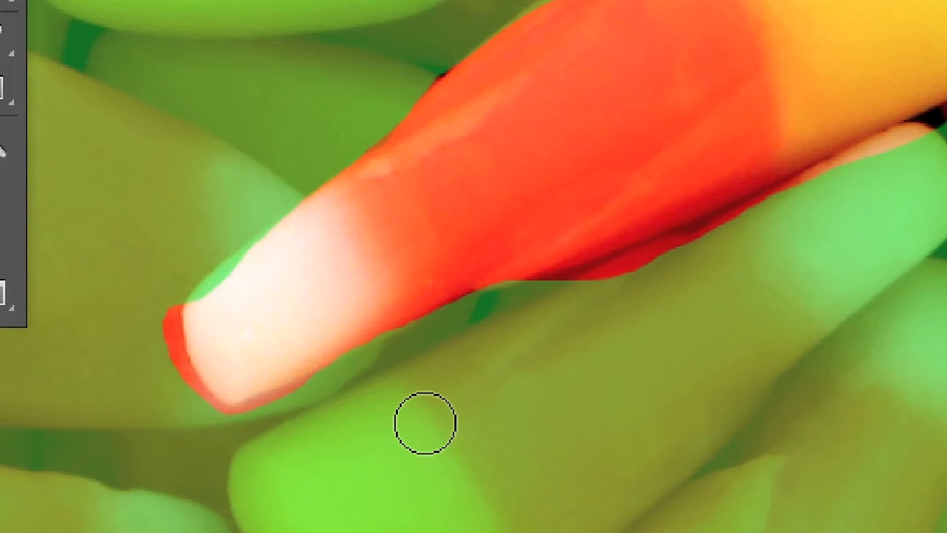
mouse_move(425, 423)
left_mouse_down()
mouse_move(421, 444)
mouse_move(408, 444)
mouse_move(419, 428)
left_mouse_up()
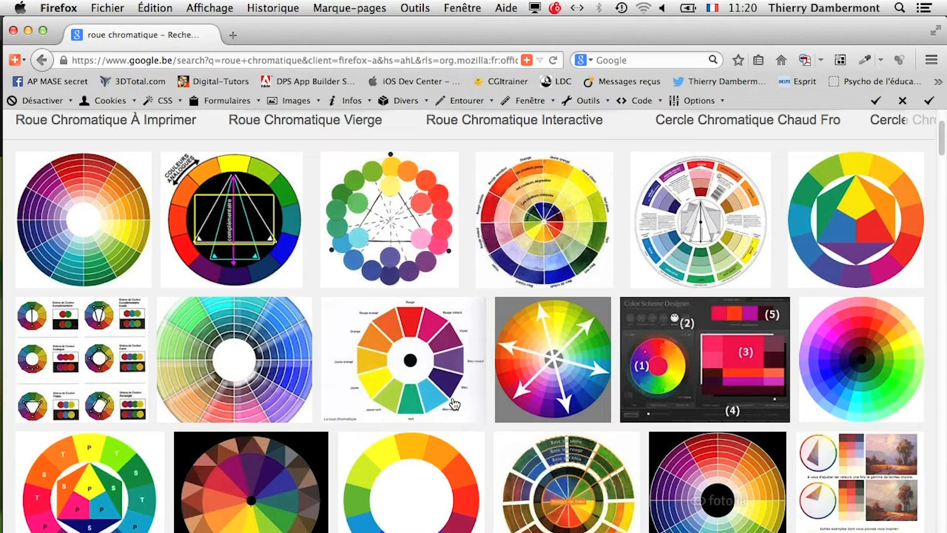
key("super+Tab")
key("super+Tab")
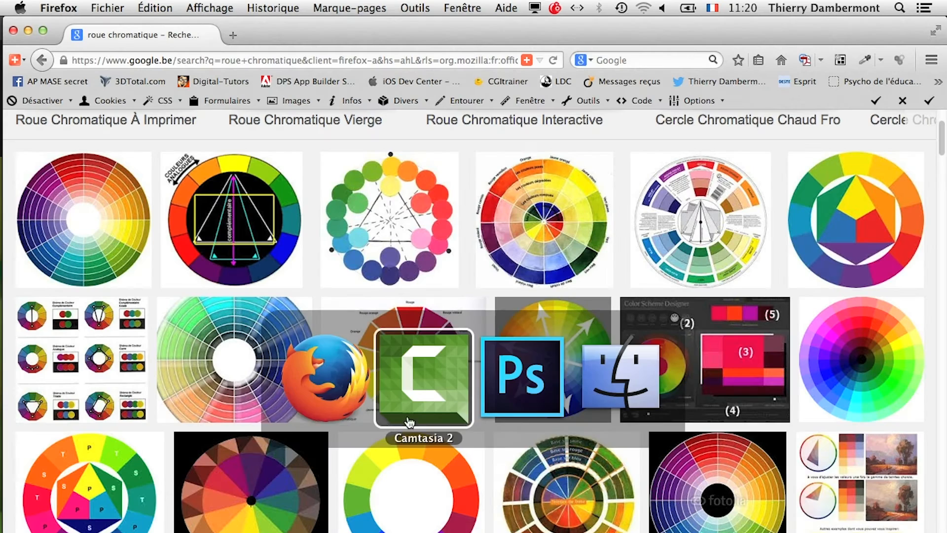
key("super+Tab")
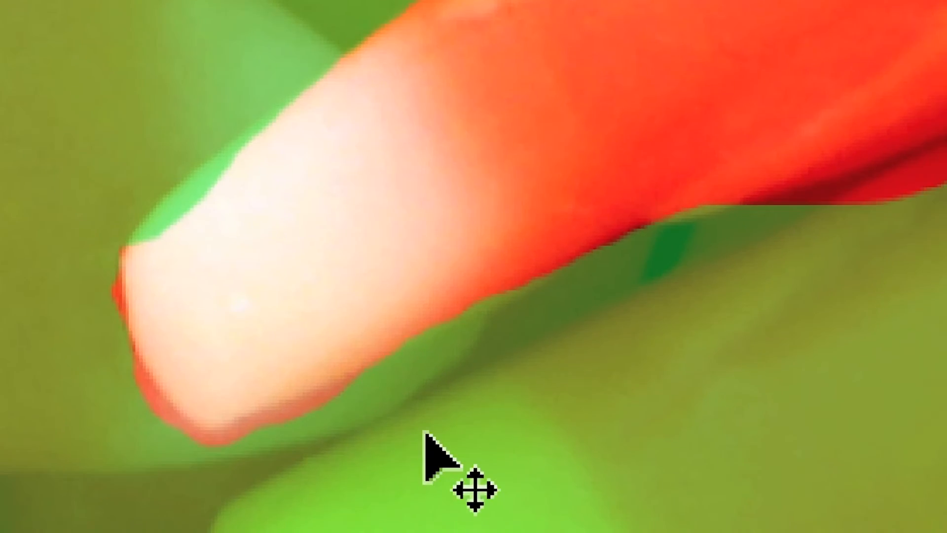
Step: Paint black on the mask over the excess selection around the candy's white tip, along its lower edge and outside the yellow lower corner
scroll(403, 397, "up", 3)
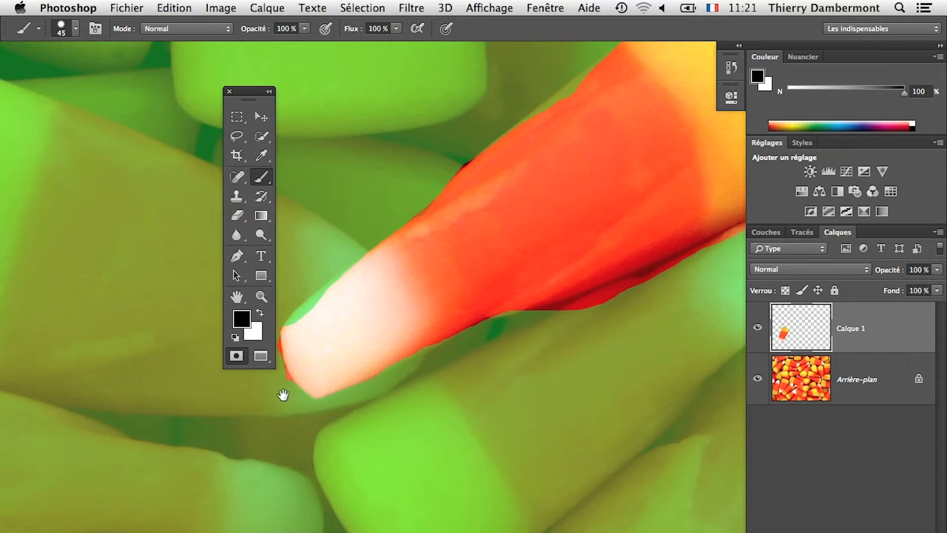
left_click_drag(317, 439, 355, 460)
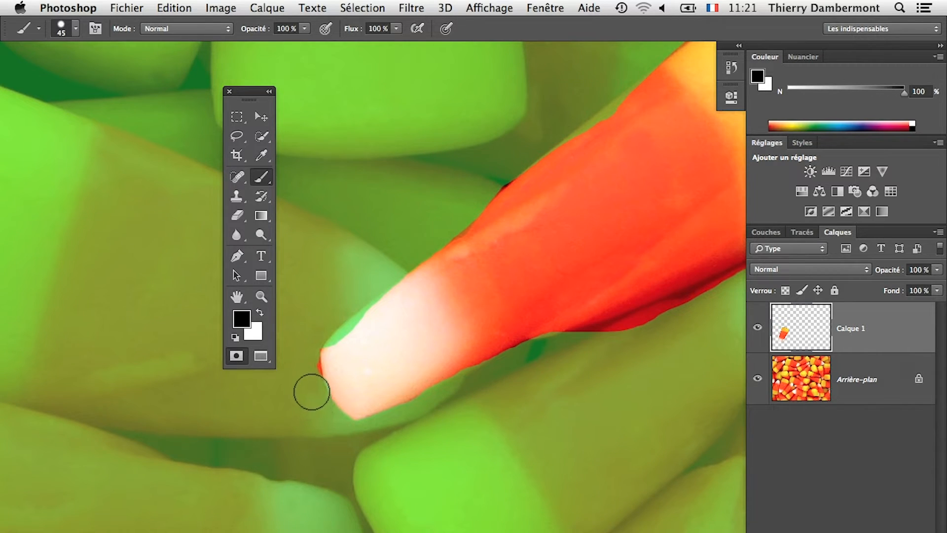
mouse_move(483, 402)
left_mouse_down()
mouse_move(425, 451)
mouse_move(265, 505)
left_mouse_up()
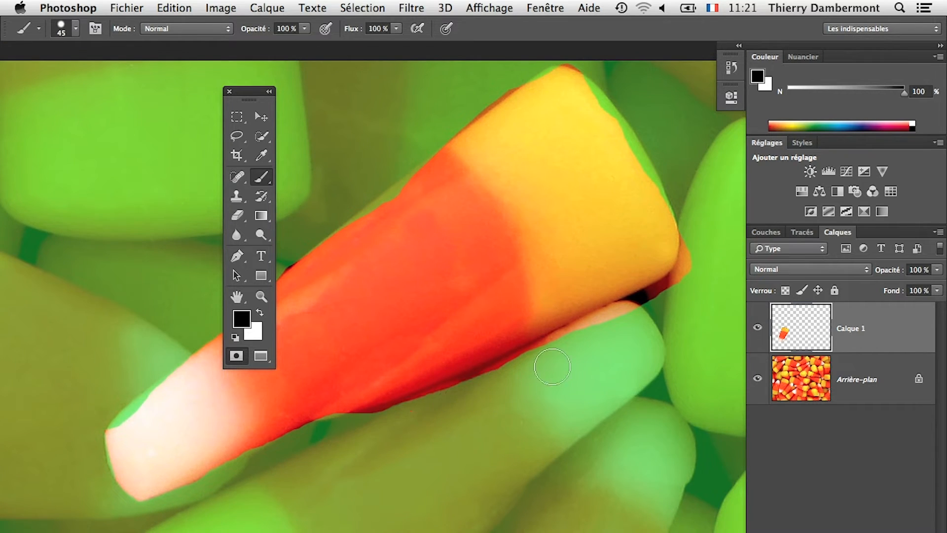
left_click_drag(423, 487, 355, 502)
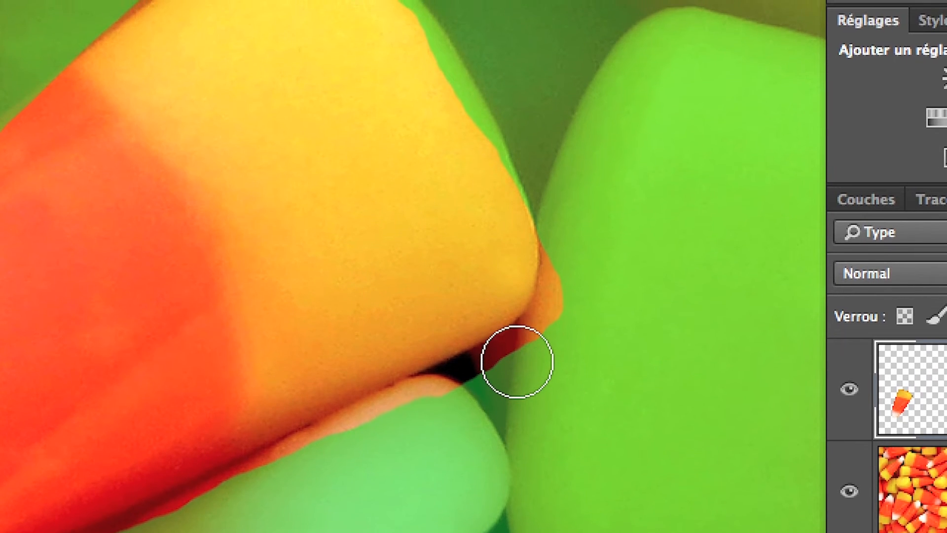
left_click(516, 362, "shift")
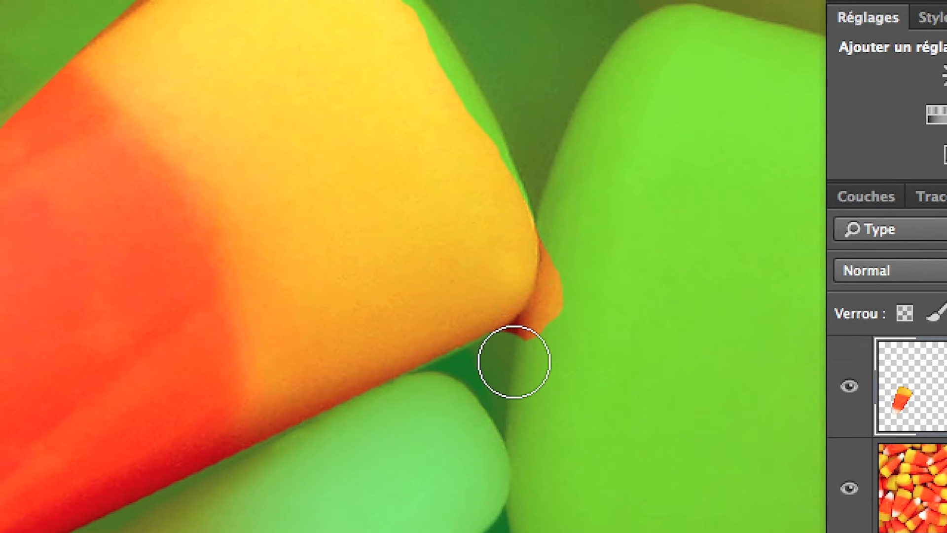
mouse_move(526, 358)
left_mouse_down()
mouse_move(549, 317)
mouse_move(562, 262)
left_mouse_up()
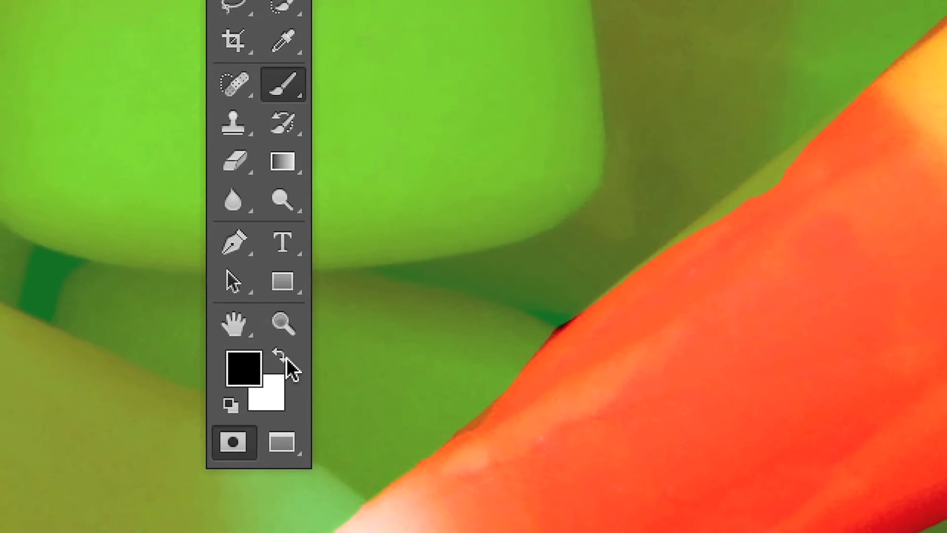
Step: Swap the foreground and background colours back and forth between black and white, ending with black as the painting colour
left_click(285, 363)
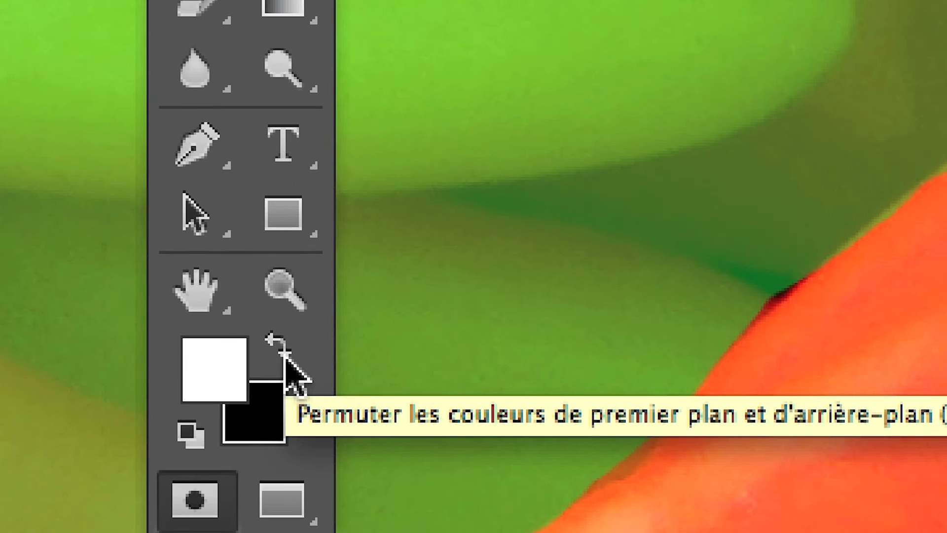
left_click(286, 356)
left_click(286, 356)
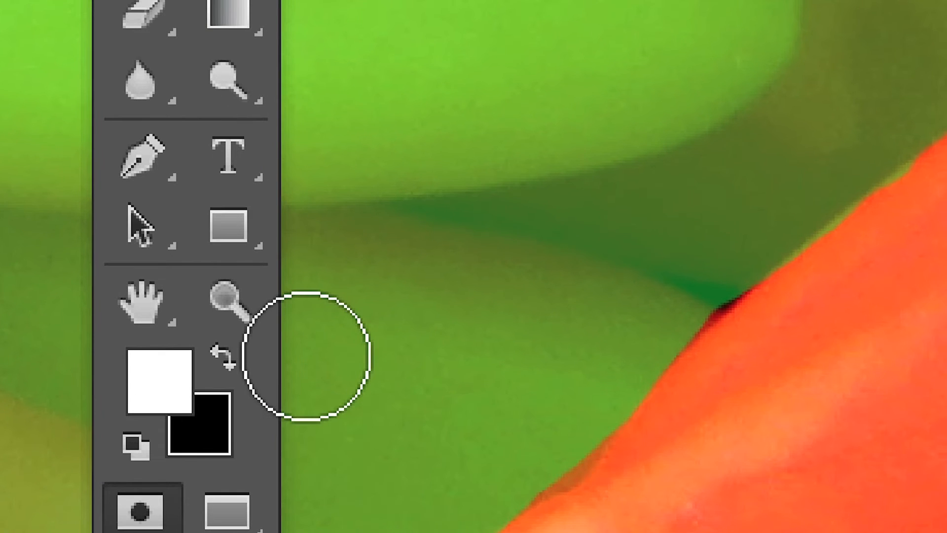
key("x")
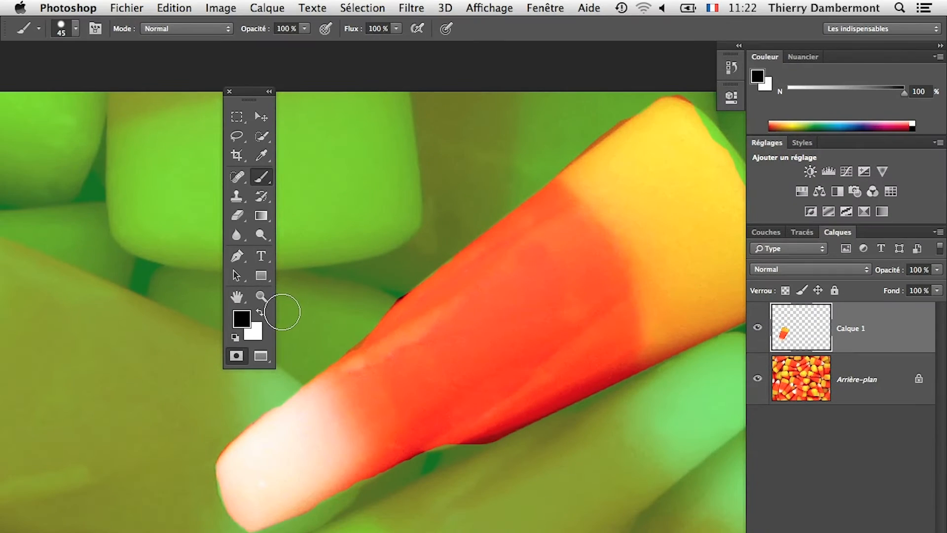
Step: Reduce the mask brush to a diameter of 25 px for the fine work on the candy's upper edge
scroll(449, 296, "up", 5)
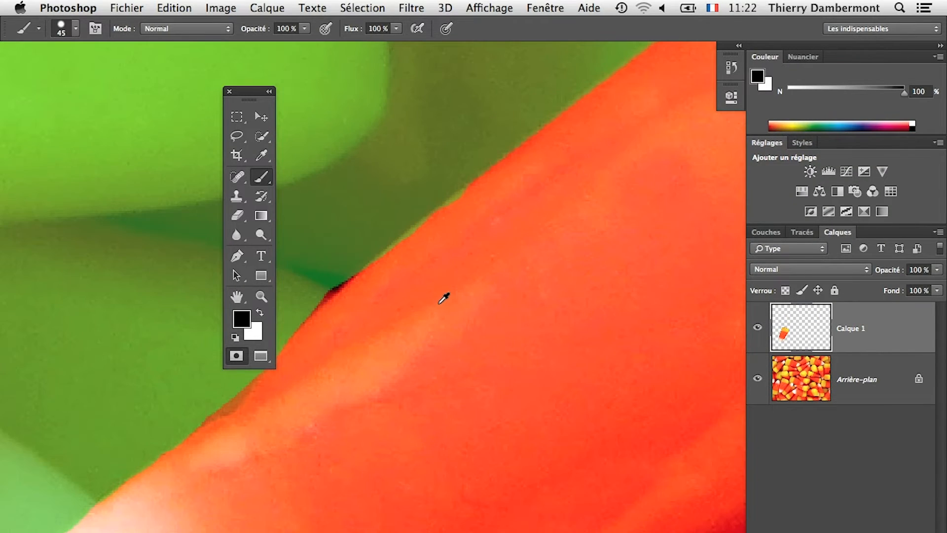
scroll(442, 300, "down", 2)
left_click_drag(354, 348, 418, 429)
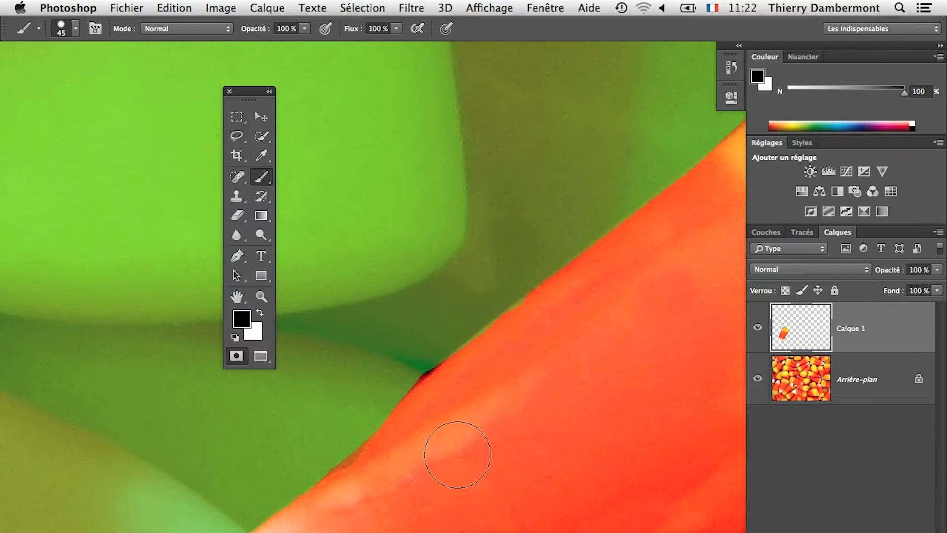
left_click_drag(457, 454, 436, 461)
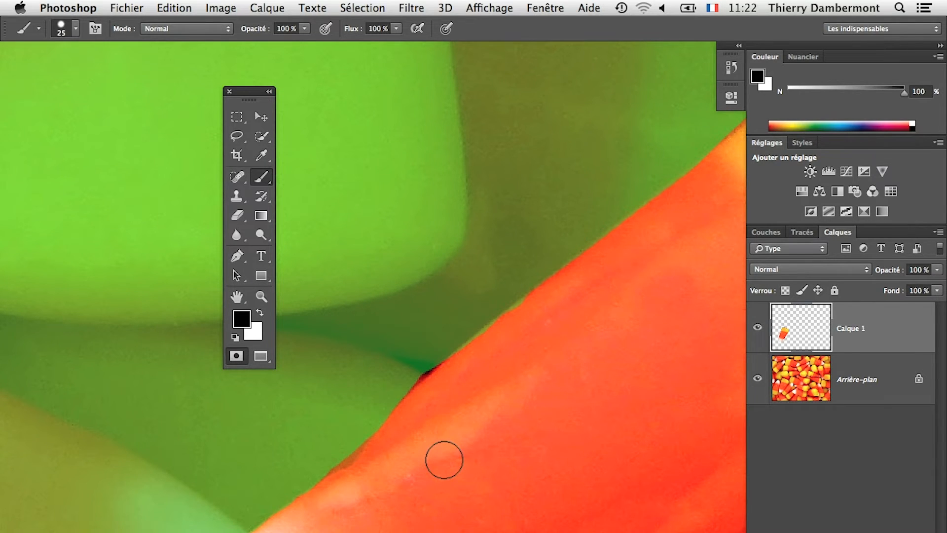
Step: Paint black over the dark sliver and other excess along the candy's upper edge, up to the tip of the yellow end
left_click_drag(551, 412, 281, 436)
left_click_drag(332, 286, 176, 340)
left_click_drag(22, 498, 419, 423)
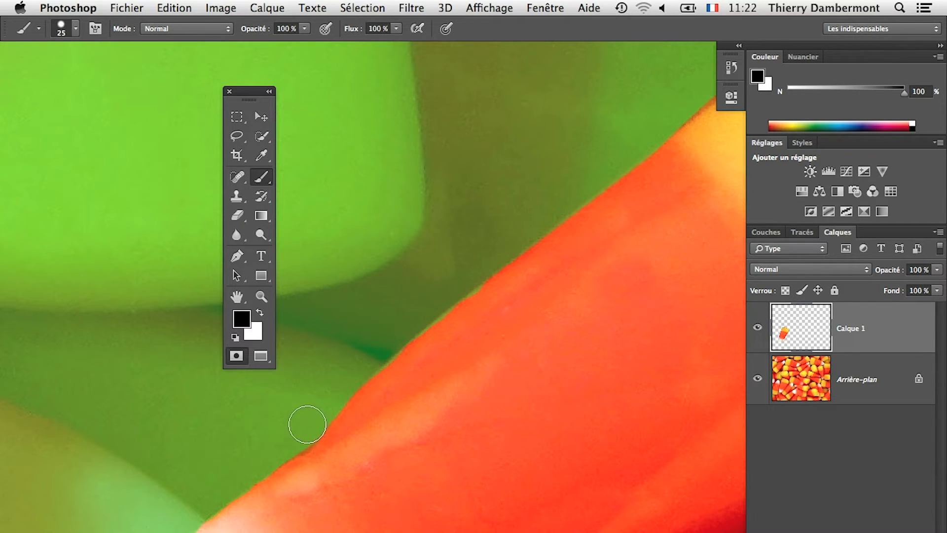
left_click_drag(386, 332, 188, 511)
left_click_drag(575, 343, 383, 514)
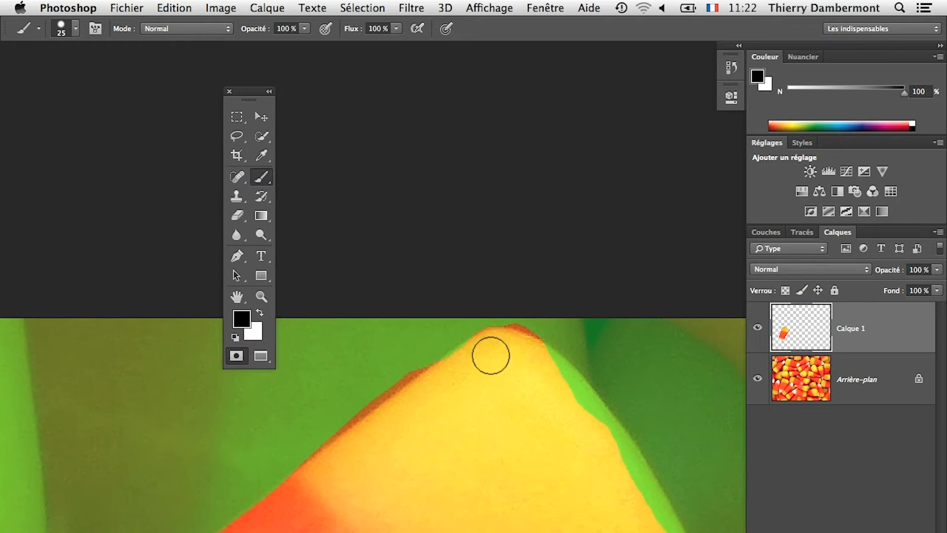
left_click(284, 456, "shift")
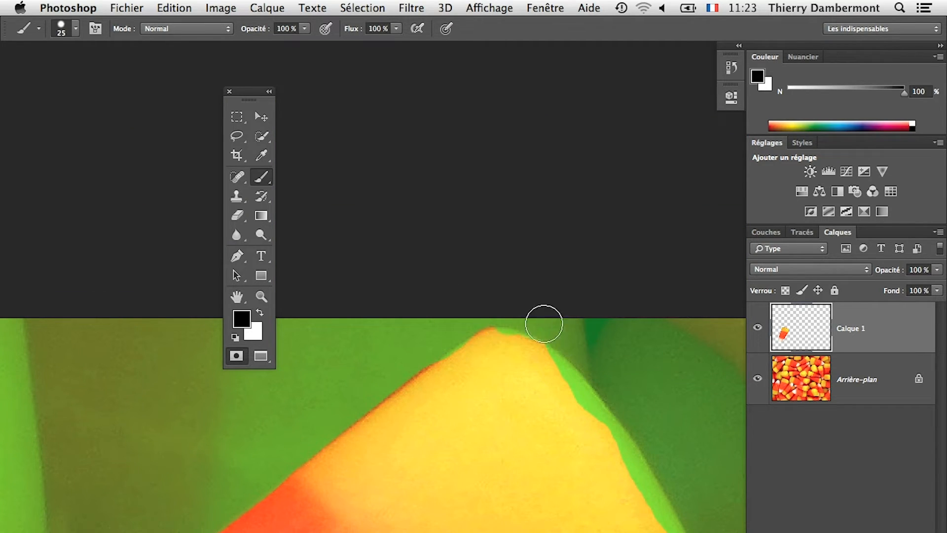
Step: Make white the painting colour and paint the missing outer edge of the candy's yellow end back into the selection
key("x")
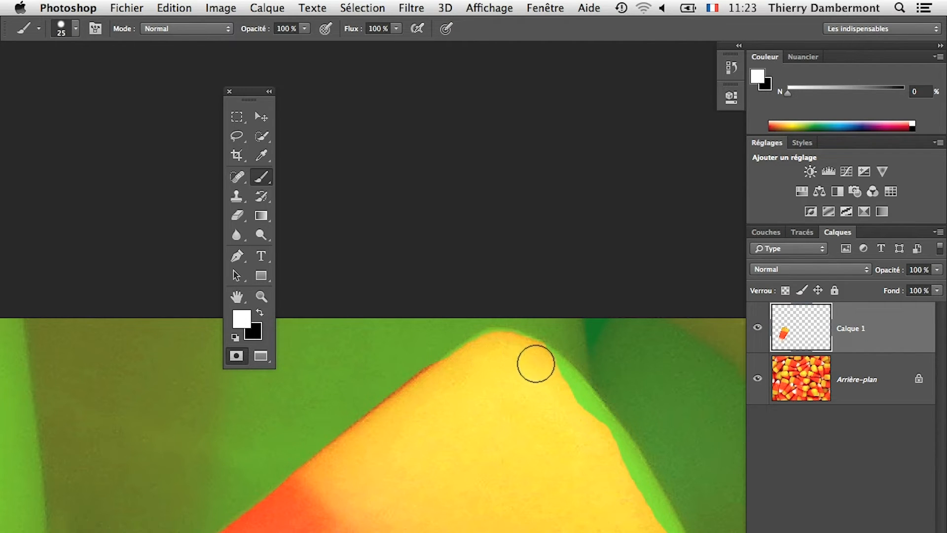
mouse_move(536, 364)
left_mouse_down()
mouse_move(586, 414)
mouse_move(649, 520)
left_mouse_up()
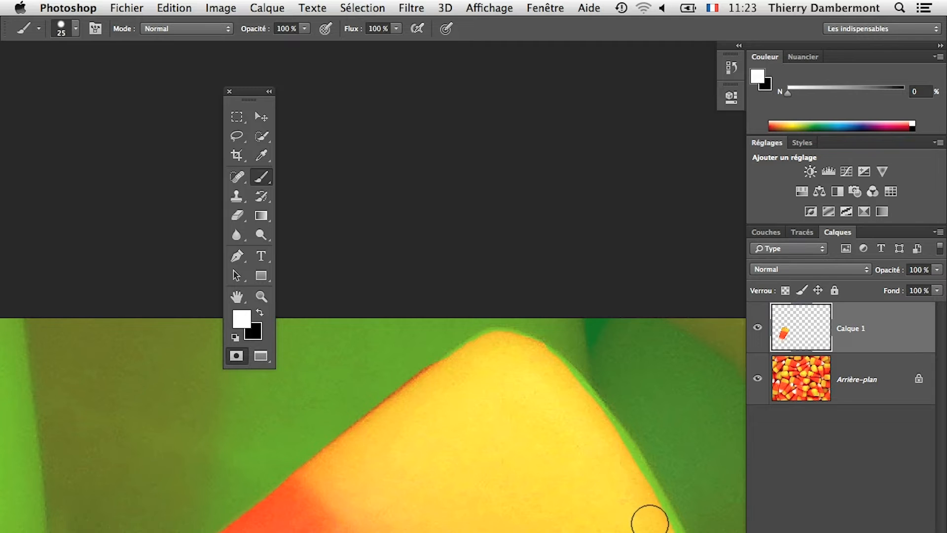
scroll(650, 521, "down", 5)
scroll(649, 520, "right", 5)
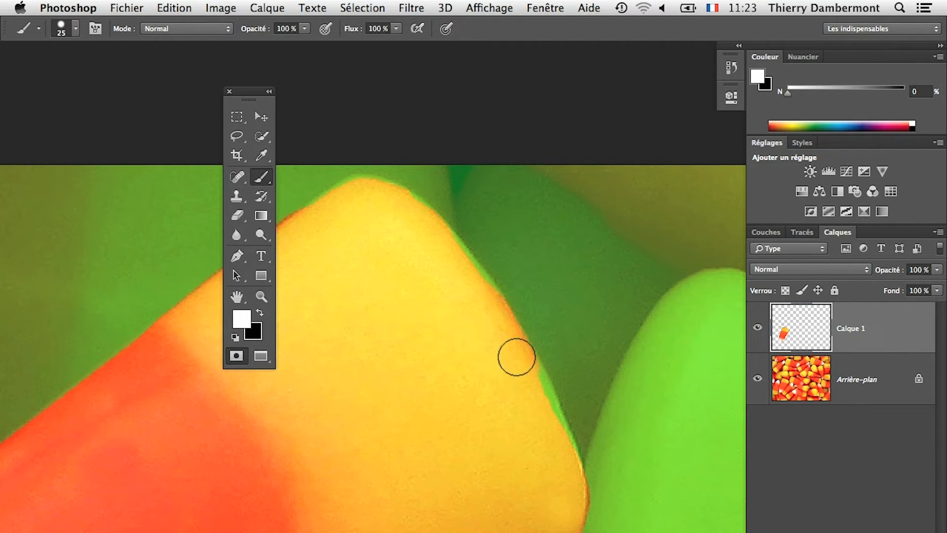
scroll(566, 469, "down", 10)
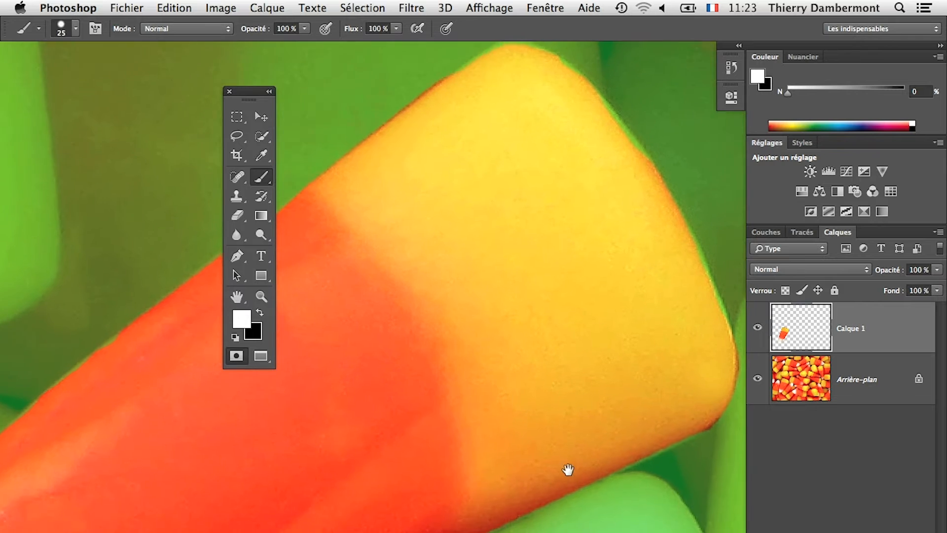
Step: Restore black as the foreground colour and leave Quick Mask mode to turn the retouched mask into a selection outline
key("x")
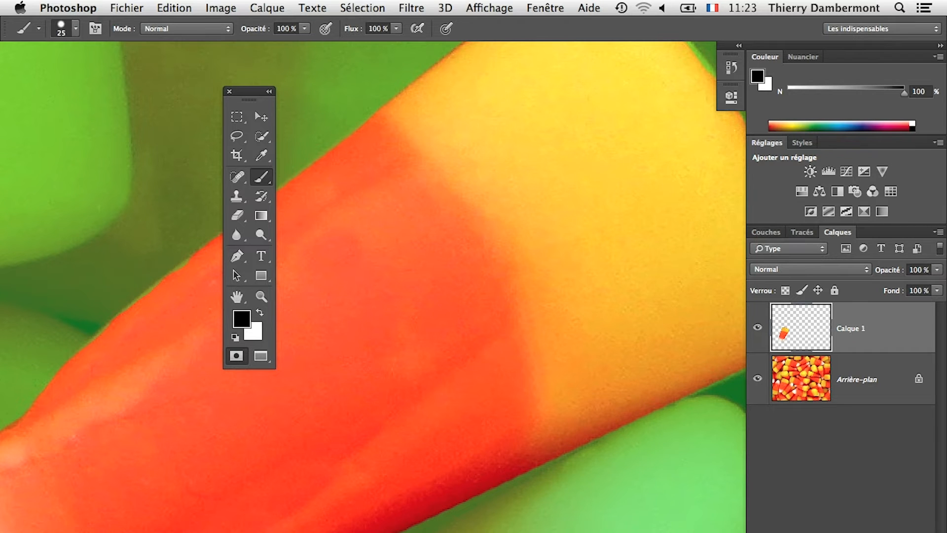
scroll(494, 434, "down", 10)
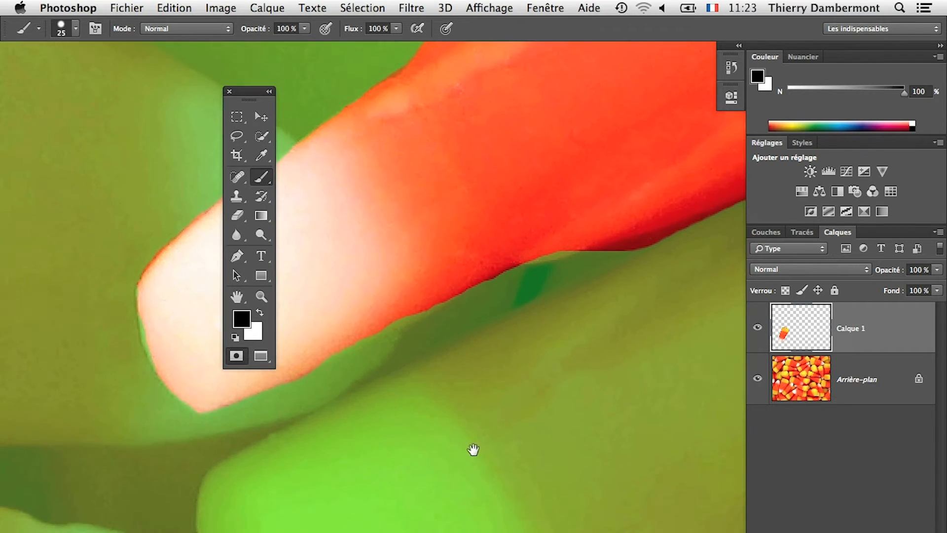
left_click(236, 359)
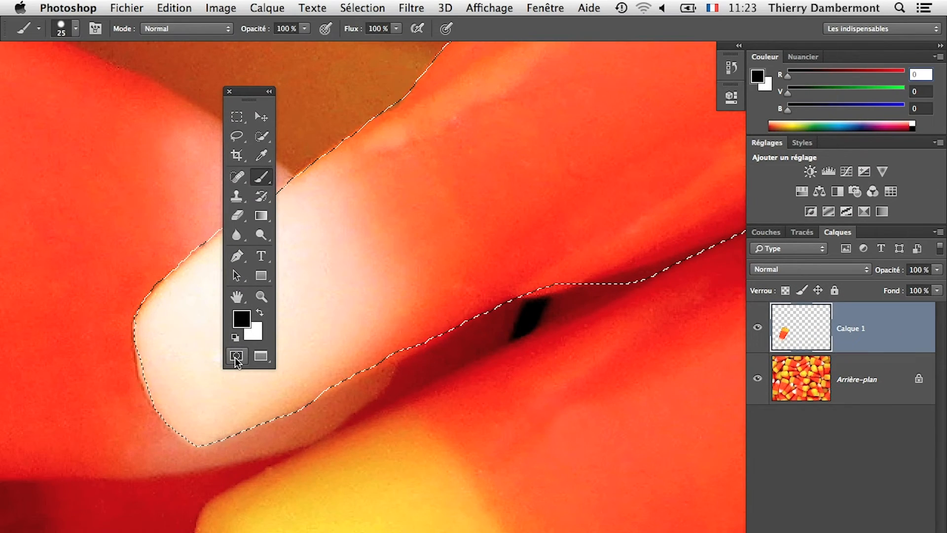
scroll(368, 462, "down", 5)
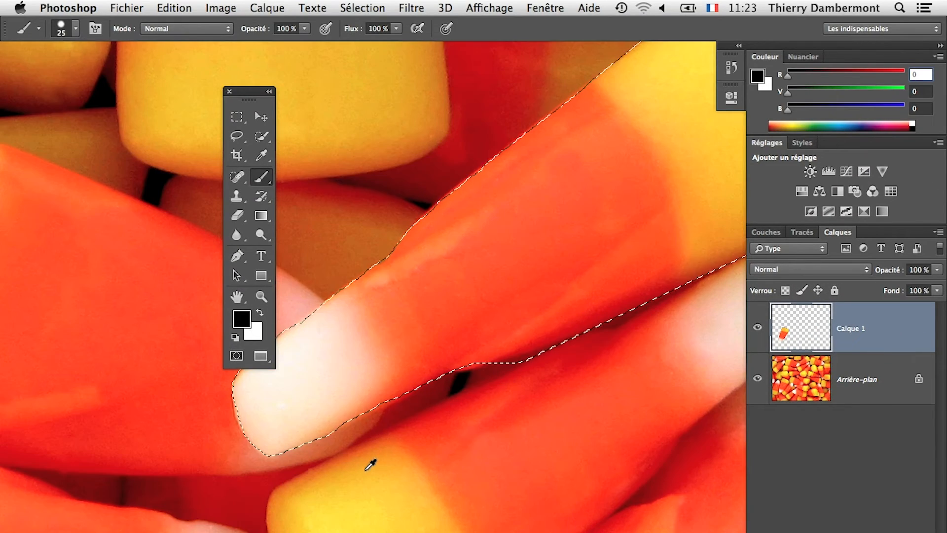
scroll(376, 465, "up", 2)
scroll(457, 349, "up", 4)
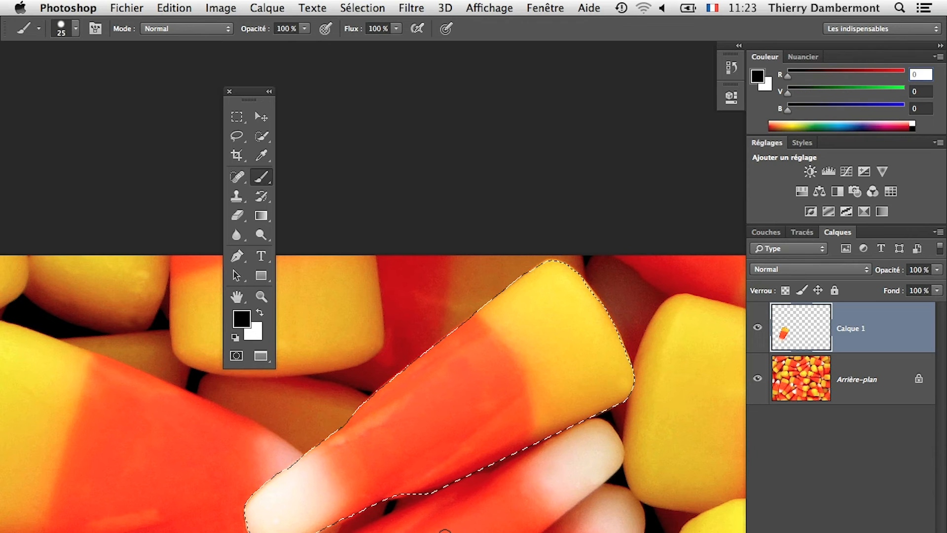
Step: Toggle Quick Mask mode on and off again to compare the green overlay with the selection outline
left_click(236, 356)
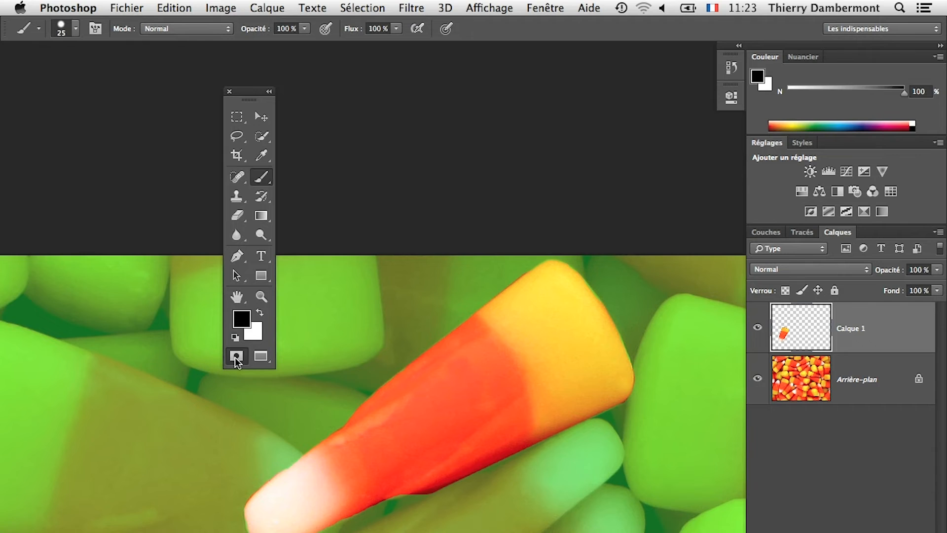
left_click(236, 359)
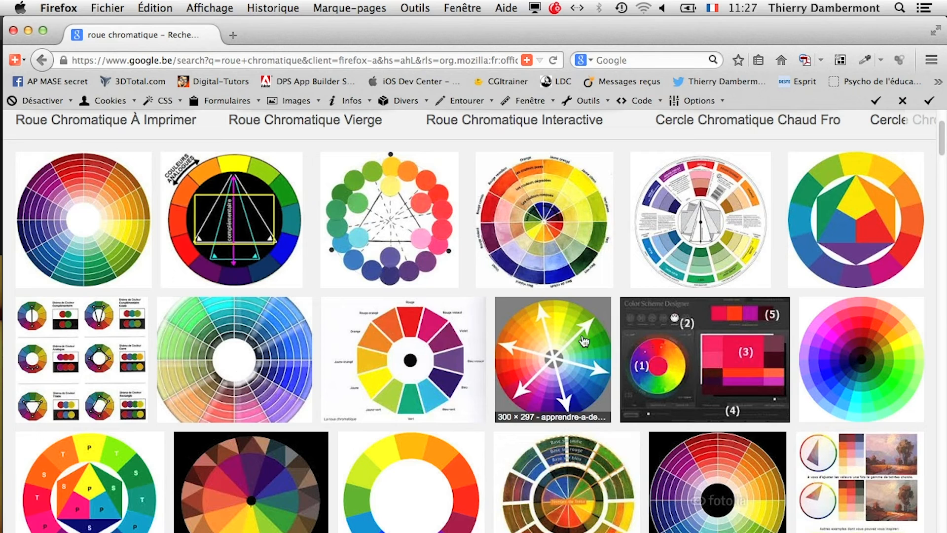
Step: Switch to Photoshop and try to create a new layer by copying the selected candy while Calque 1 is active
key("super+Tab")
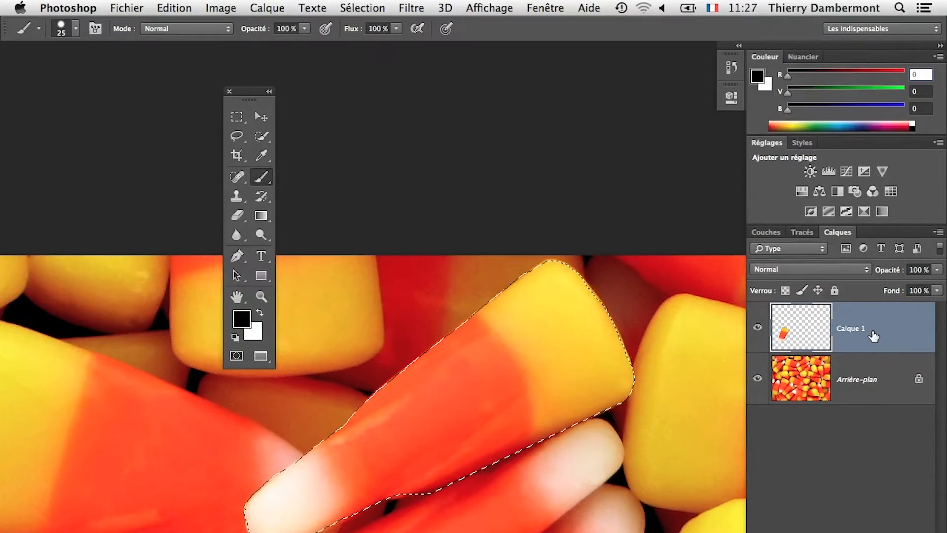
left_click(267, 7)
mouse_move(296, 105)
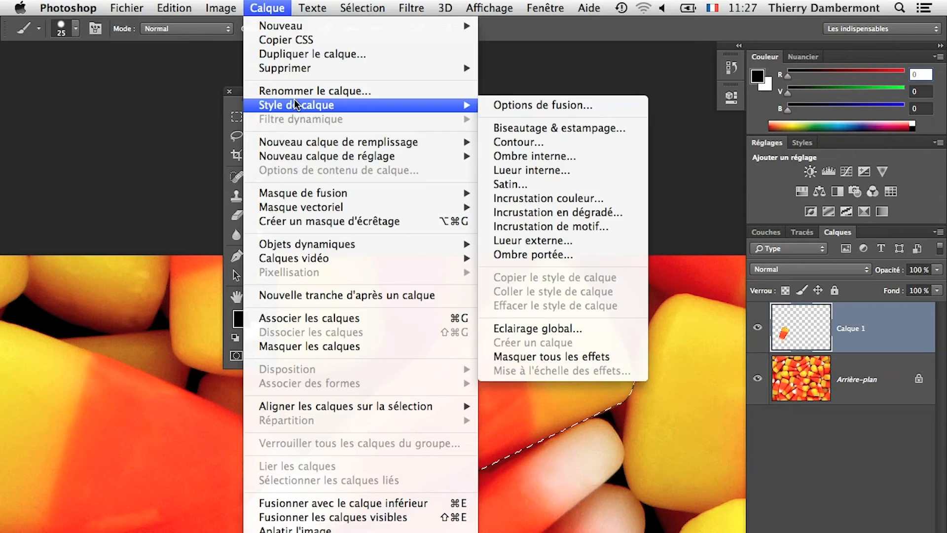
mouse_move(302, 26)
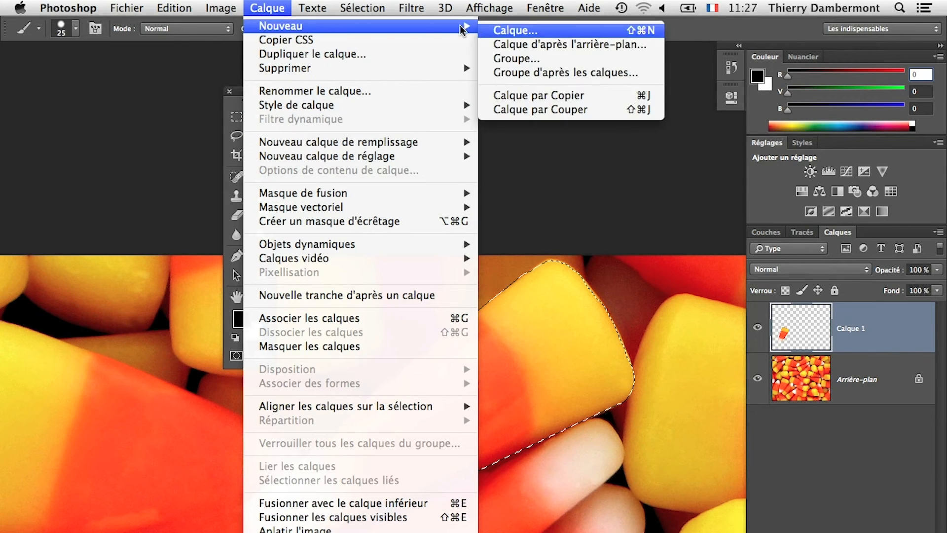
left_click(613, 100)
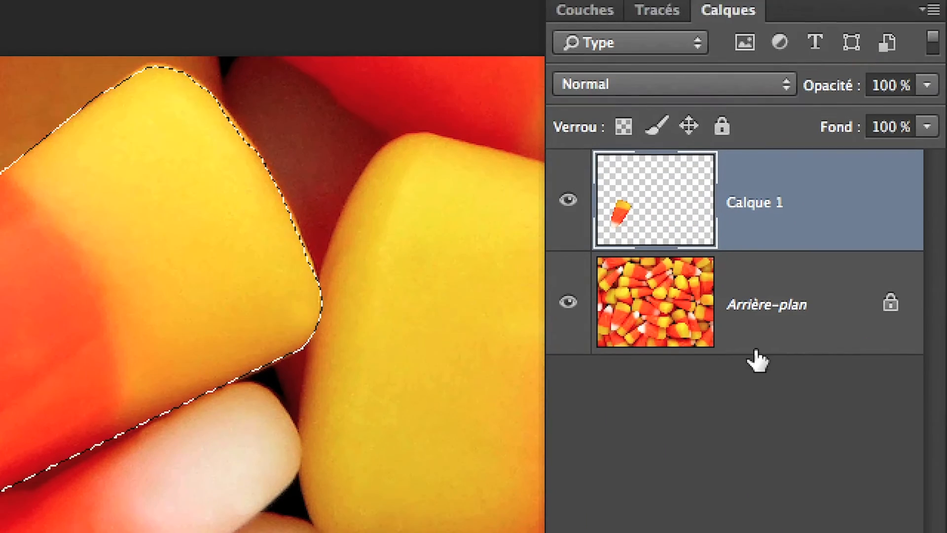
Step: Dismiss the alert, make the Arrière-plan layer active and copy the selected candy from it onto a new layer
left_click(794, 348)
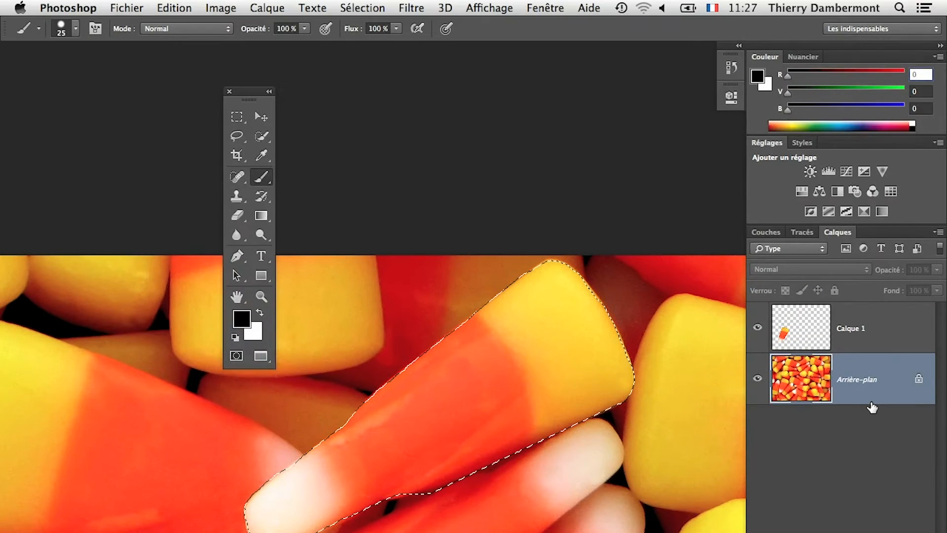
left_click(269, 8)
mouse_move(286, 26)
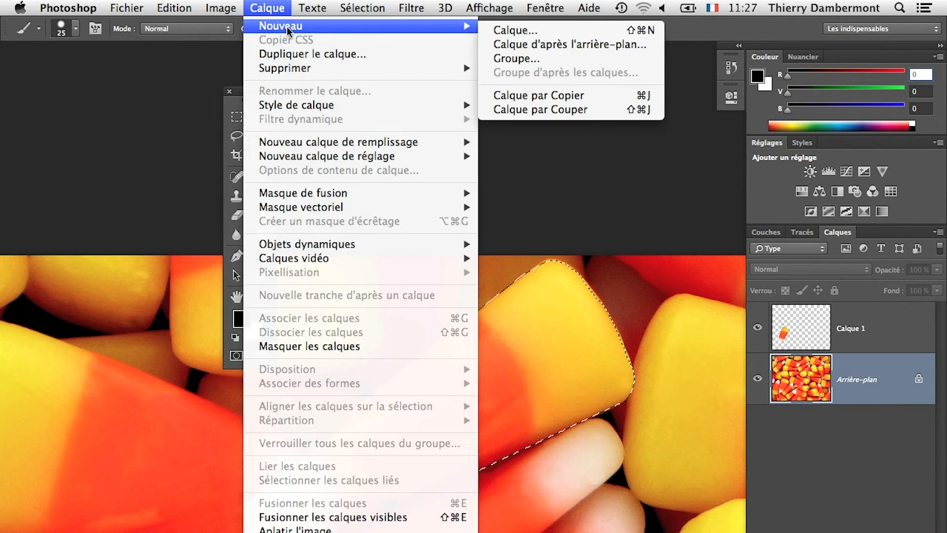
left_click(633, 94)
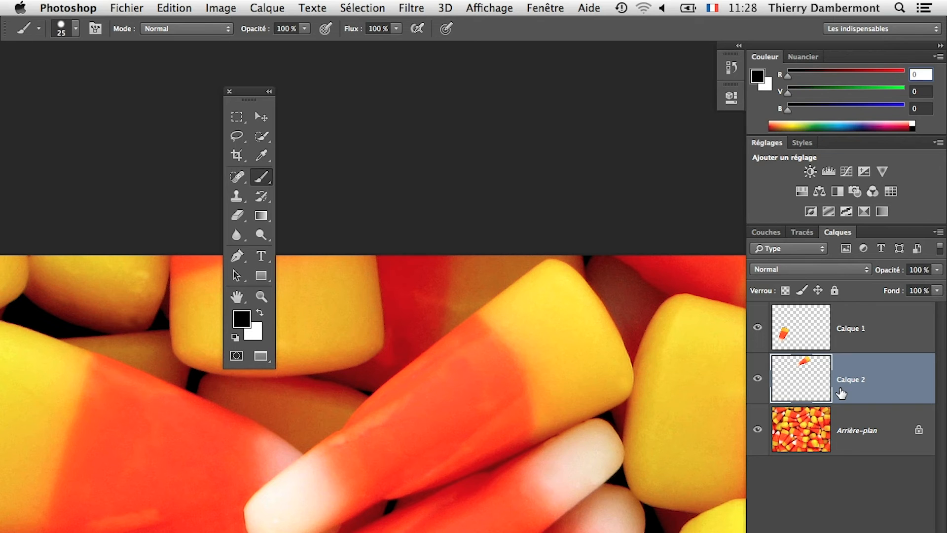
scroll(587, 491, "down", 5)
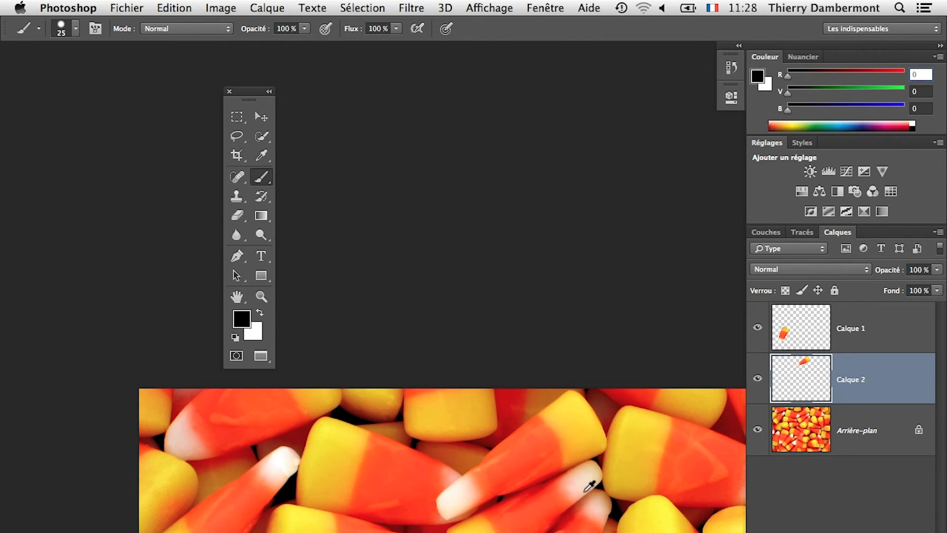
left_click_drag(574, 492, 397, 244)
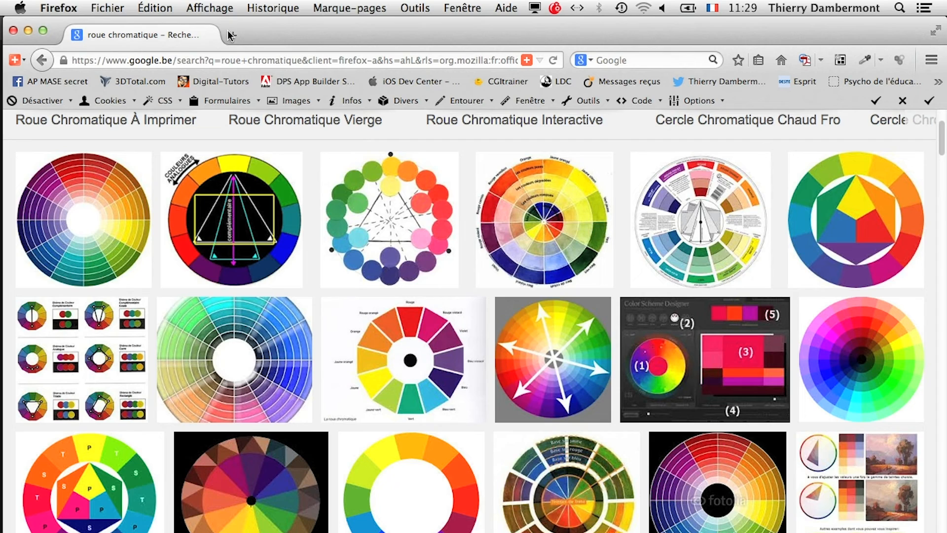
key("super+Tab")
key("super+Tab")
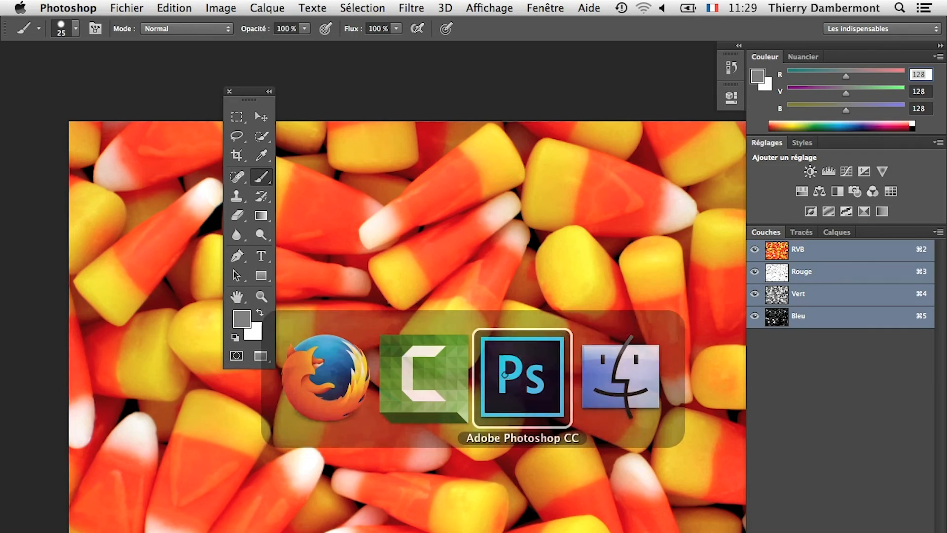
left_click(107, 7)
left_click(163, 175)
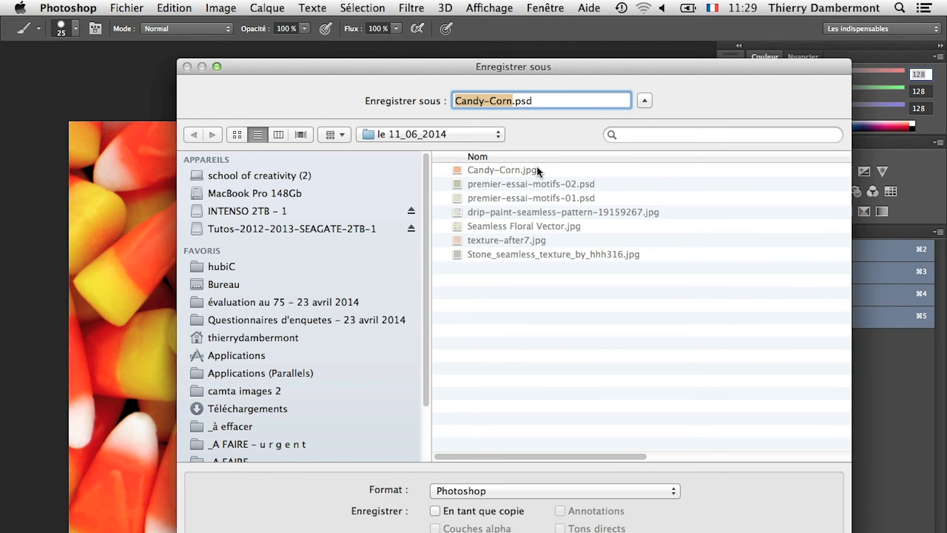
key("Escape")
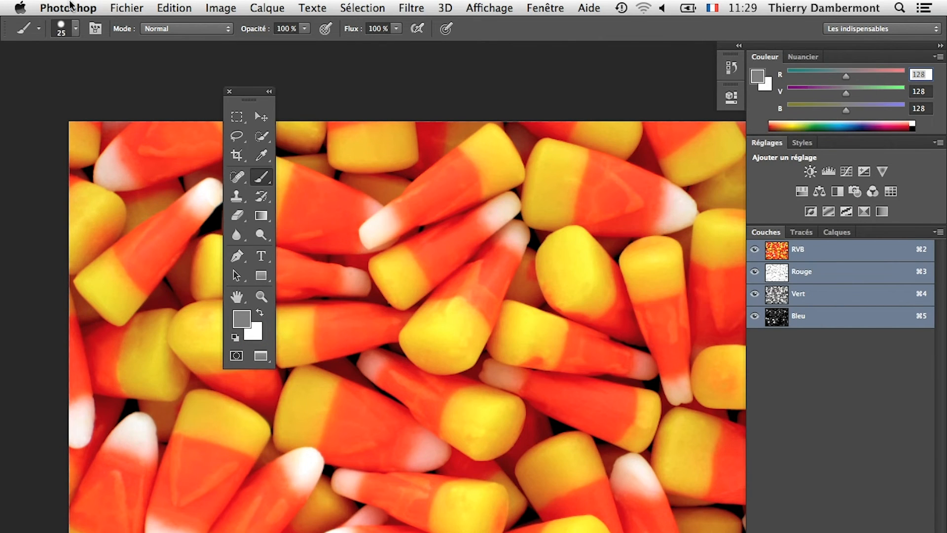
Step: Save the image as Candy-Corn-01.psd in Photoshop format in the le 11_06_2014 folder
left_click(129, 8)
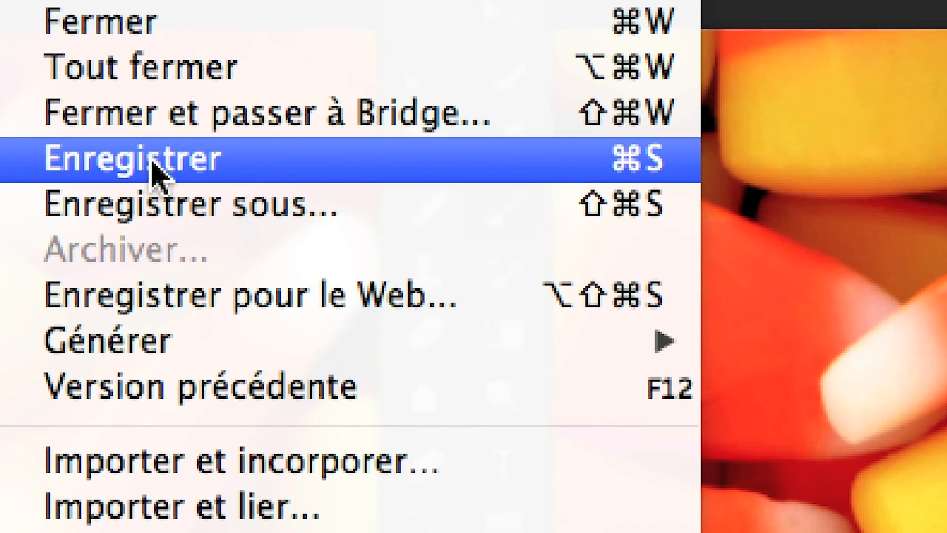
left_click(156, 173)
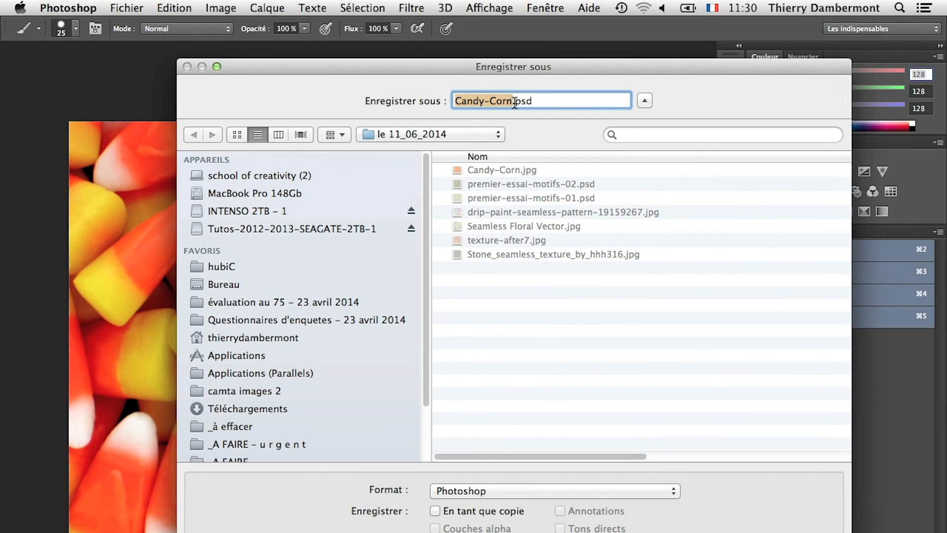
left_click(509, 101)
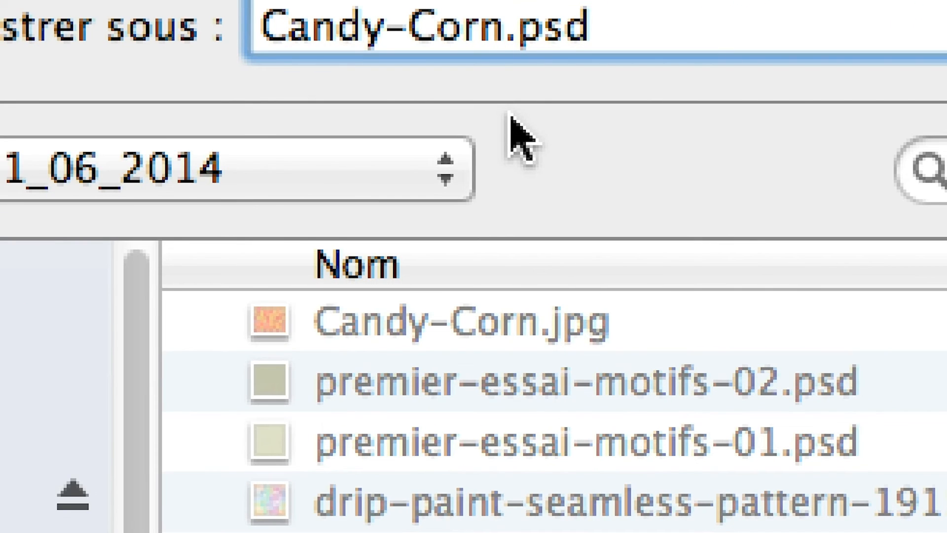
type("-01")
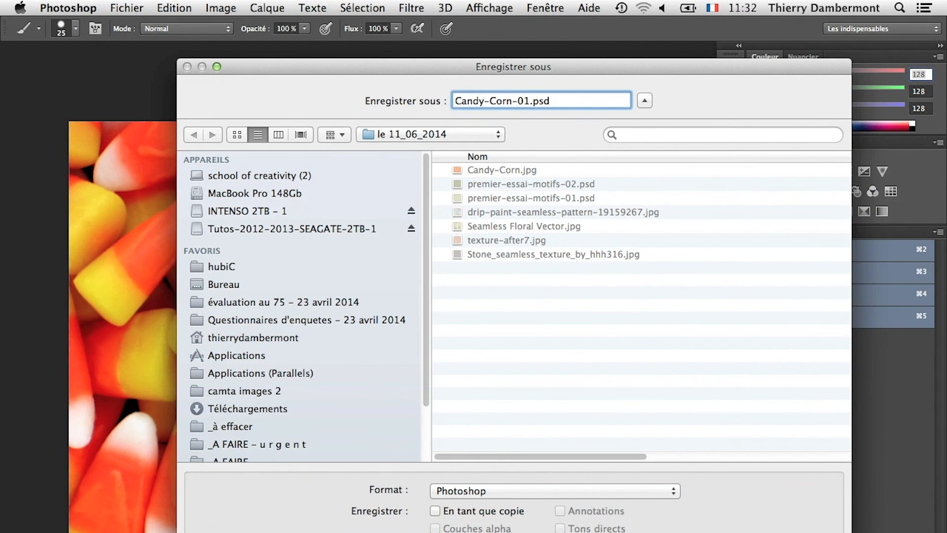
key("Return")
left_click(646, 339)
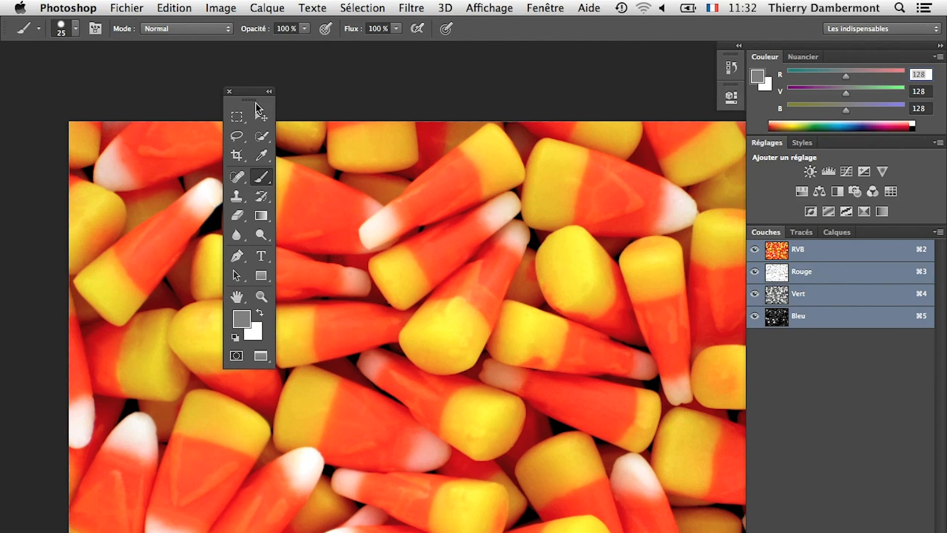
Step: Move the floating tool palette off the image so that it sits just beside the image's left edge
left_click_drag(250, 93, 30, 72)
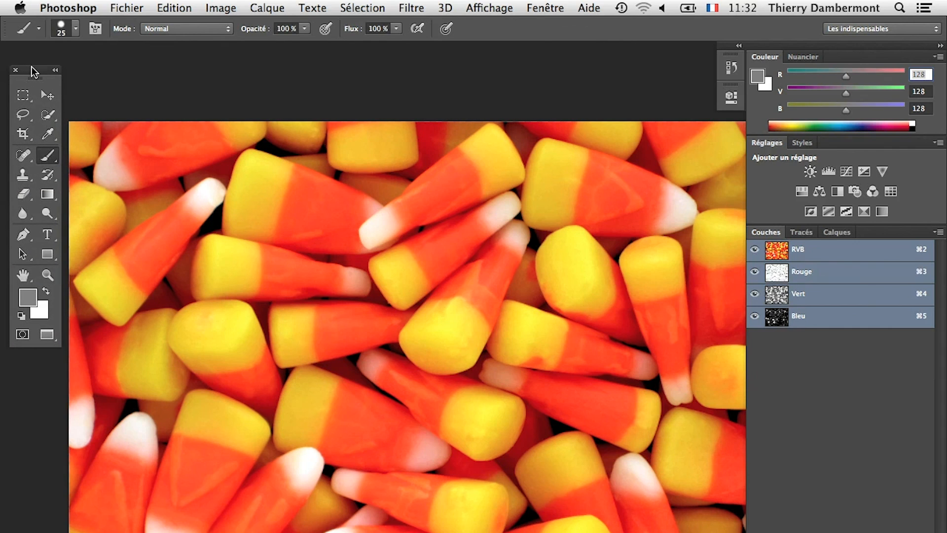